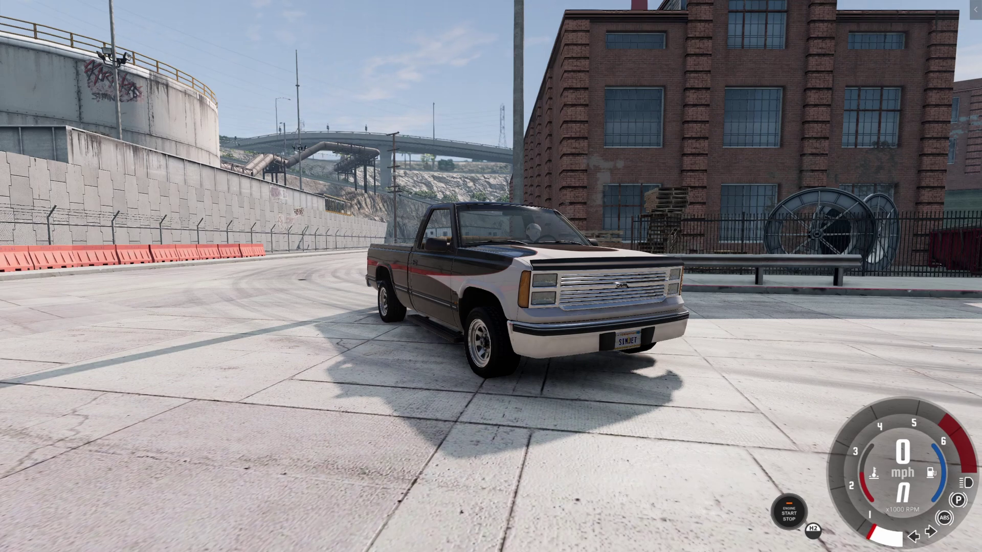
key(KP_4)
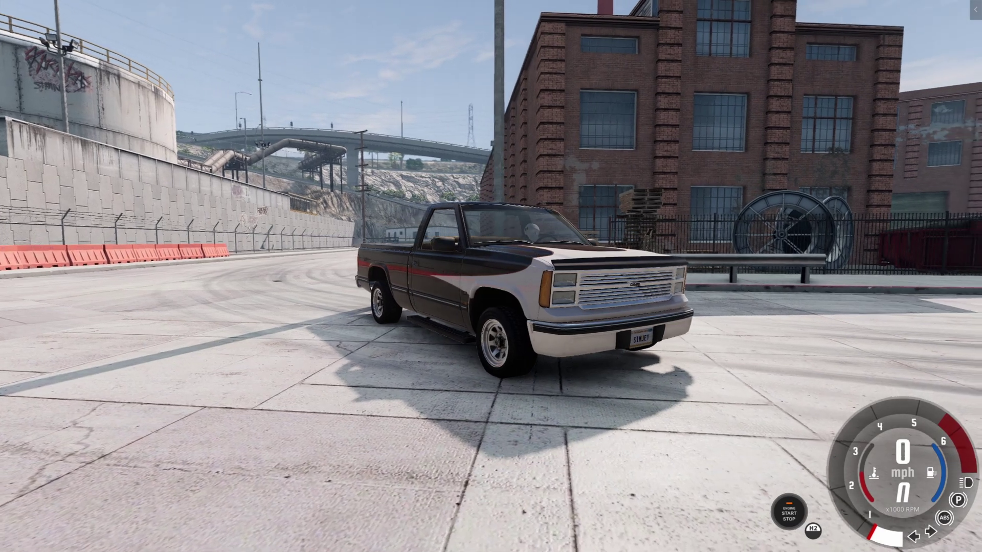
key(KP_4)
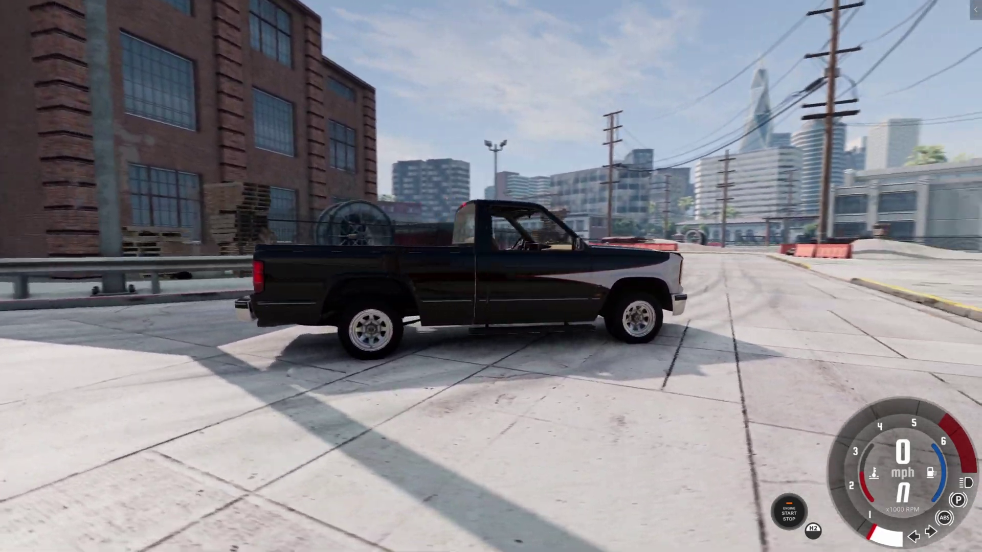
key(KP_4)
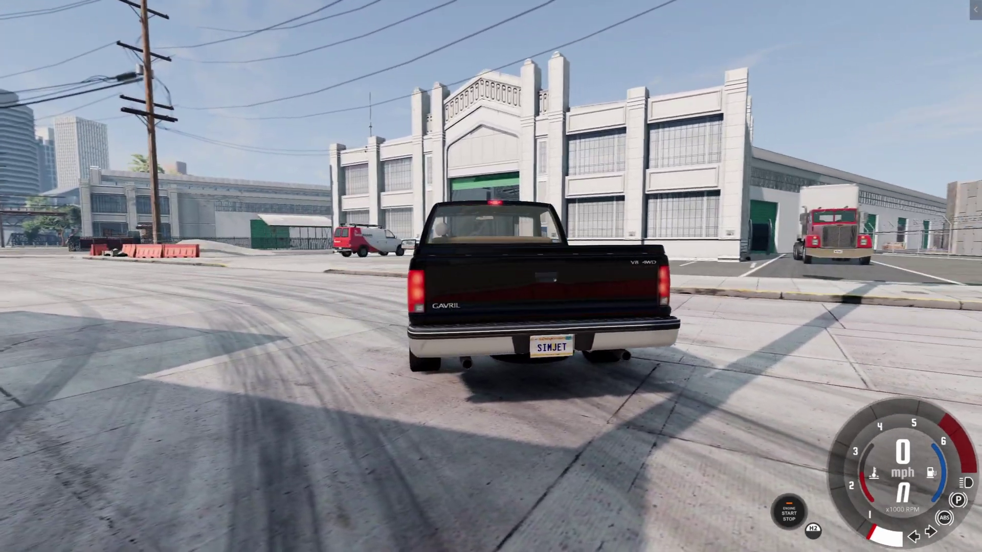
key(KP_4)
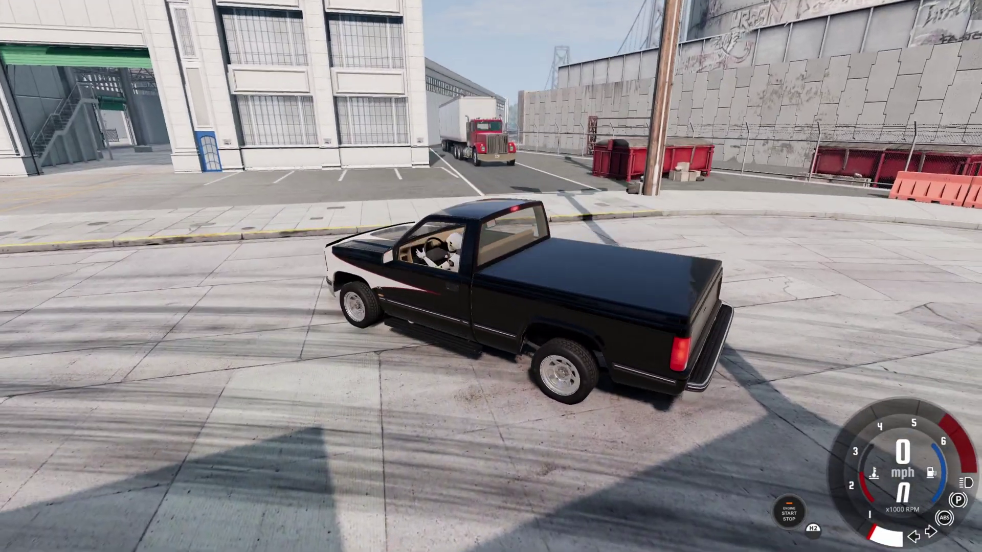
key(KP_4)
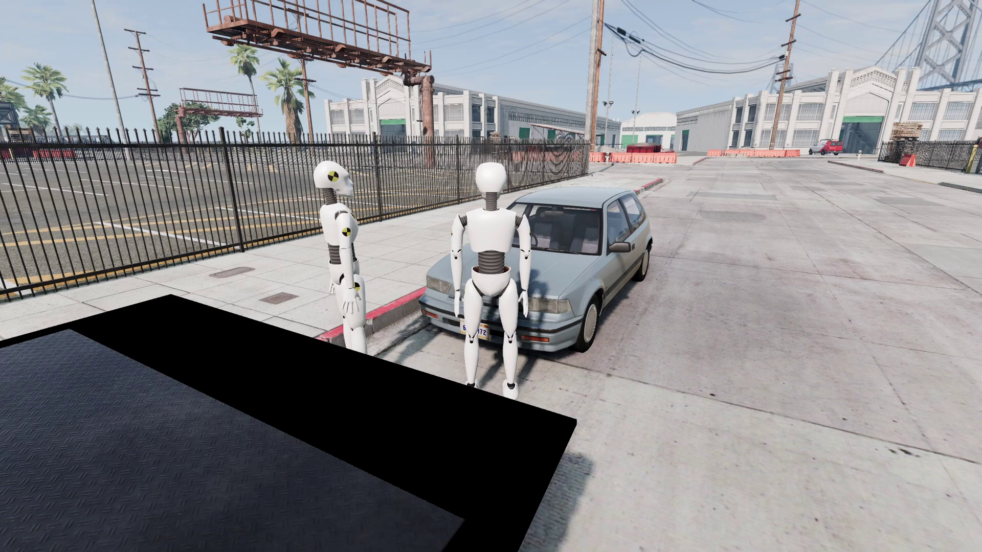
Review the installed mods in the Mods Manager and return to the scene
key(Escape)
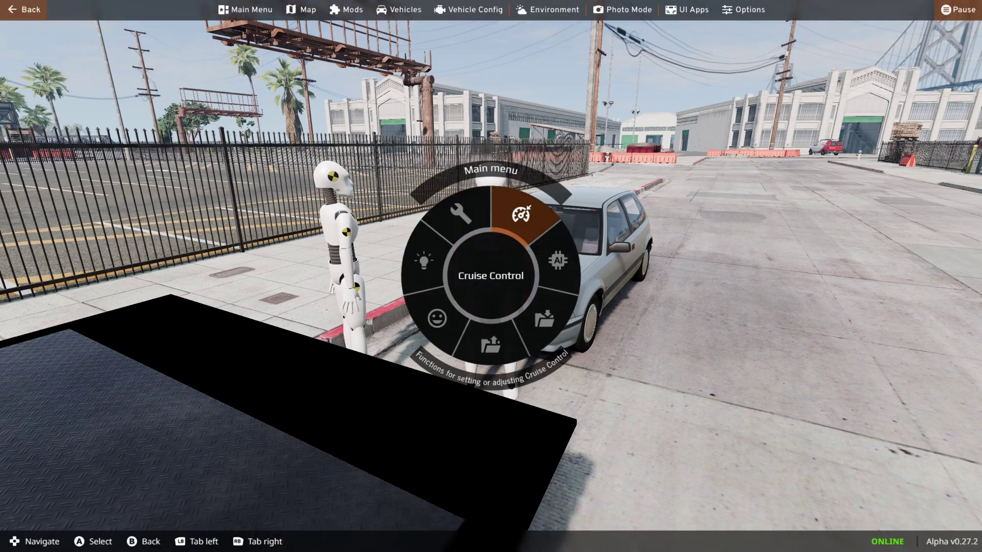
key(Tab)
key(Tab)
key(Tab)
key(Return)
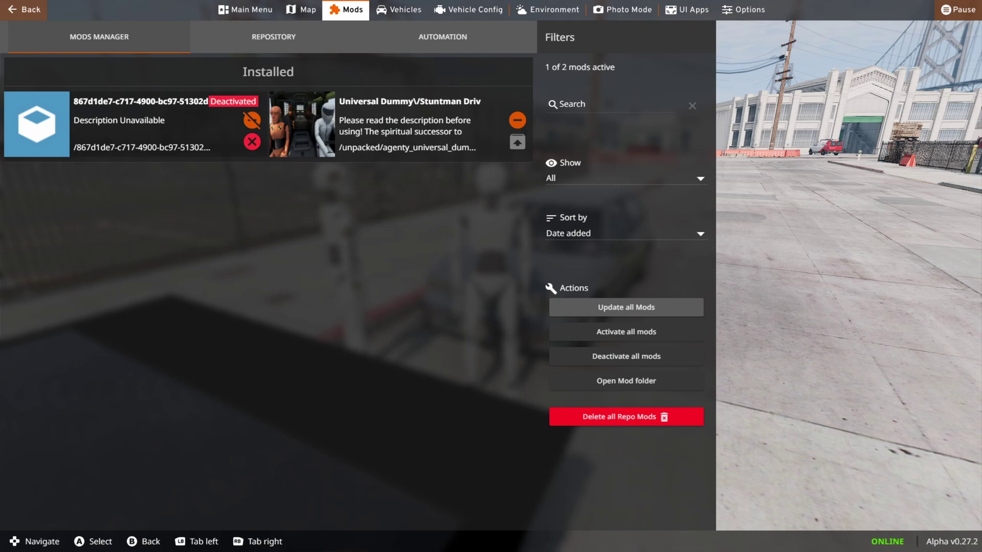
key(Escape)
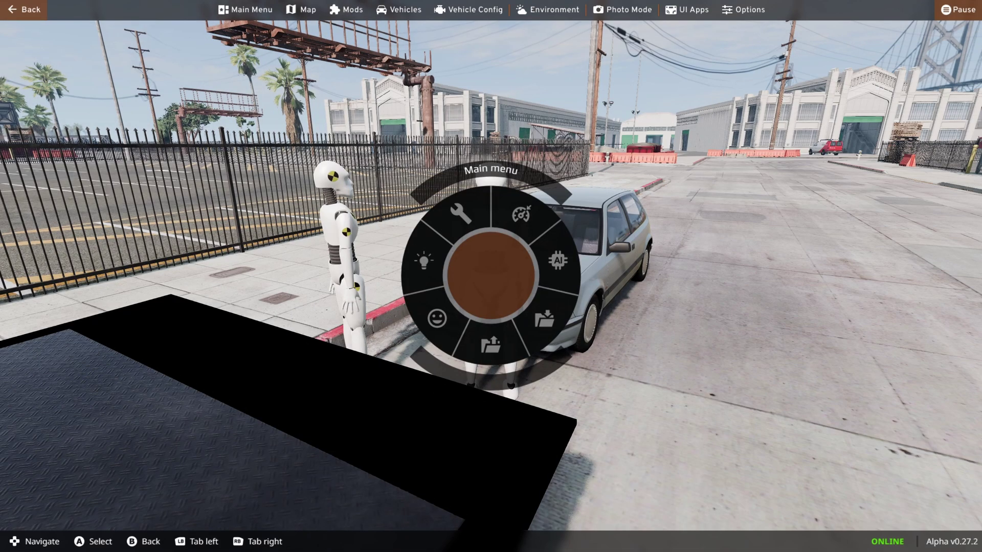
key(Escape)
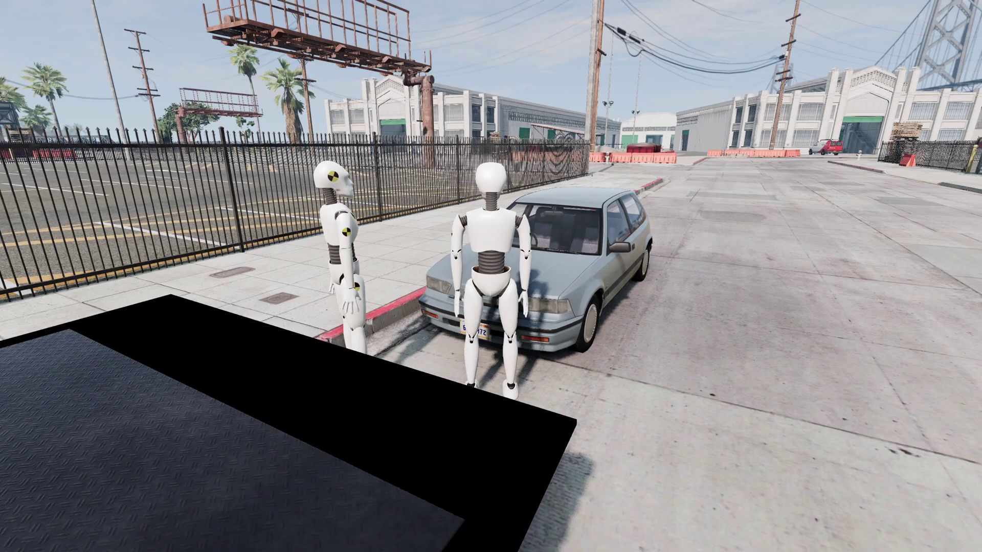
Examine the standing dummies and the parked pickup with its seated dummy driver from several angles
key(KP_4)
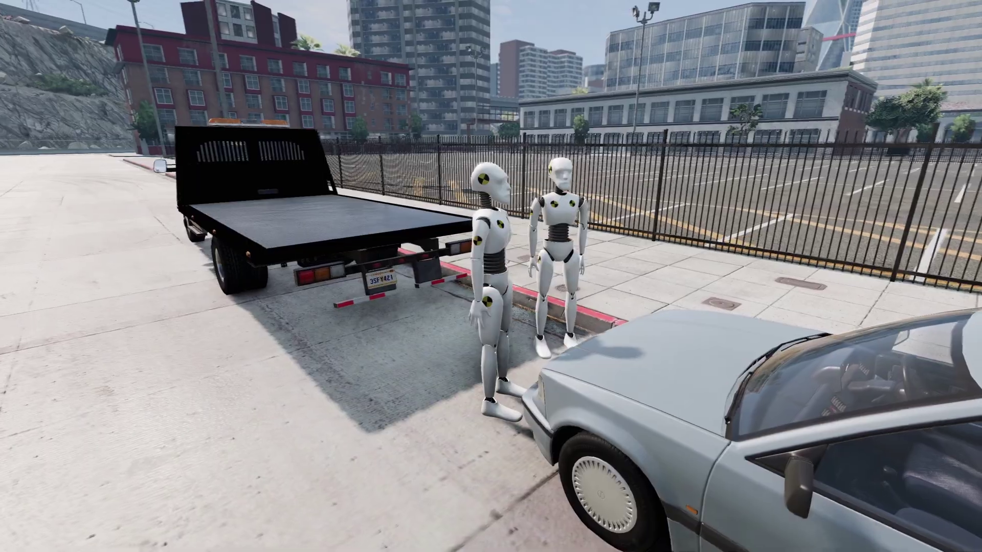
key(KP_4)
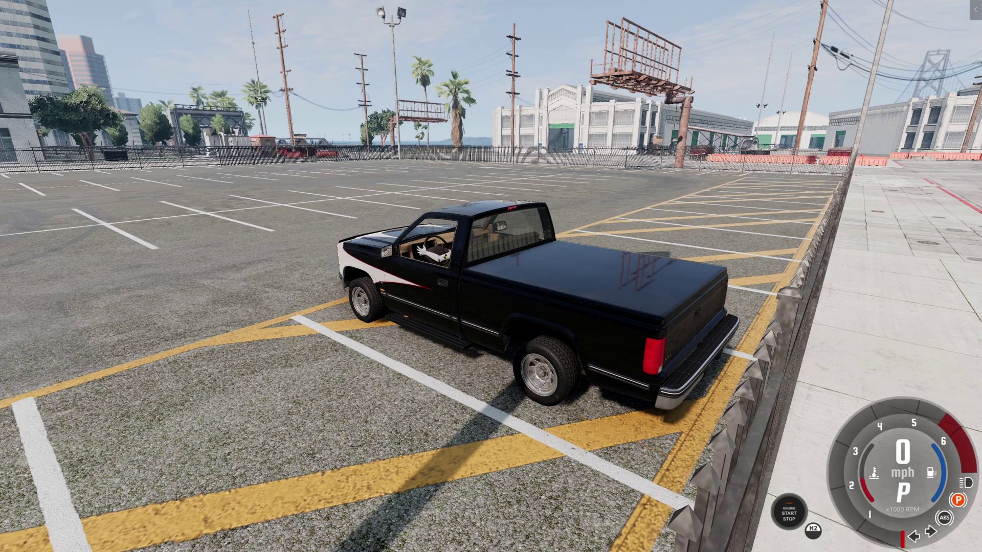
key(KP_4)
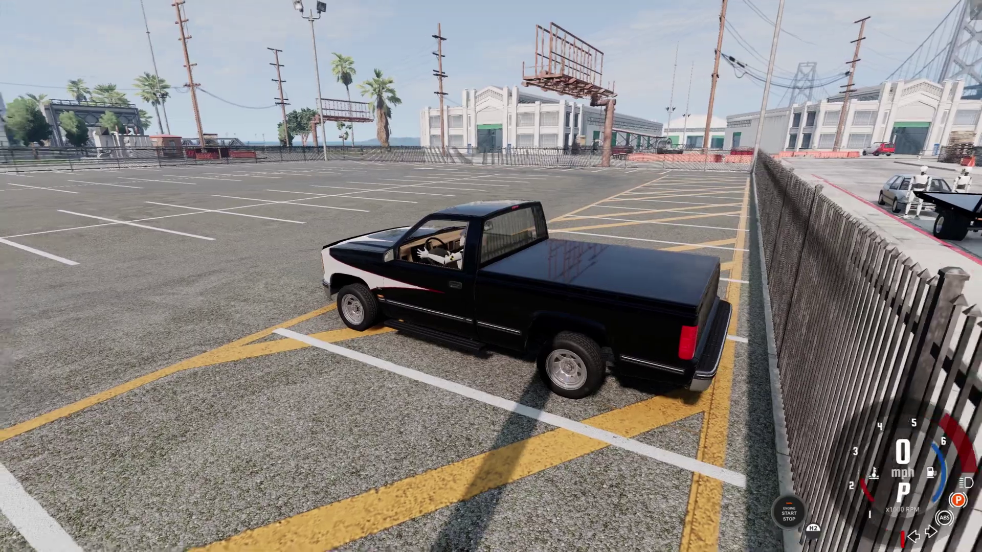
key(KP_6)
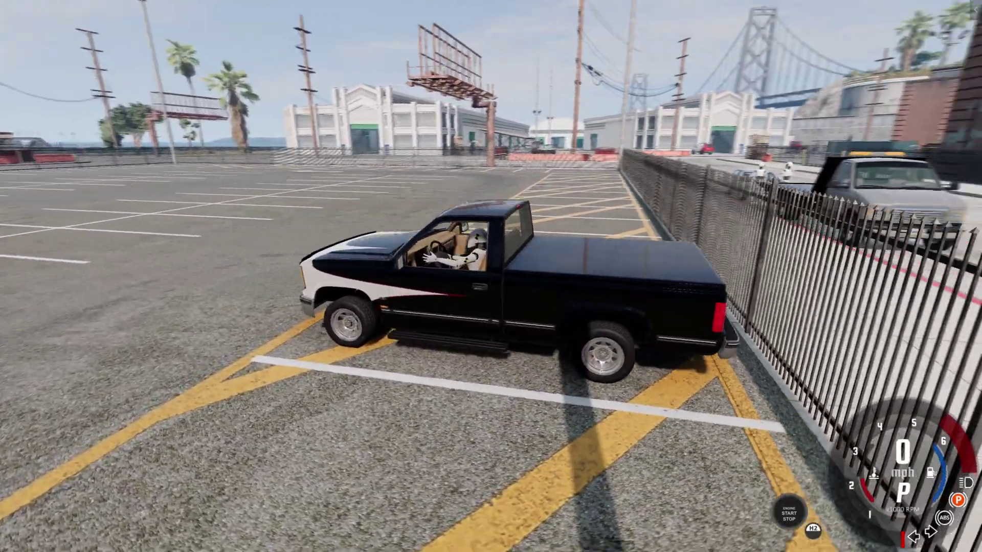
key(KP_6)
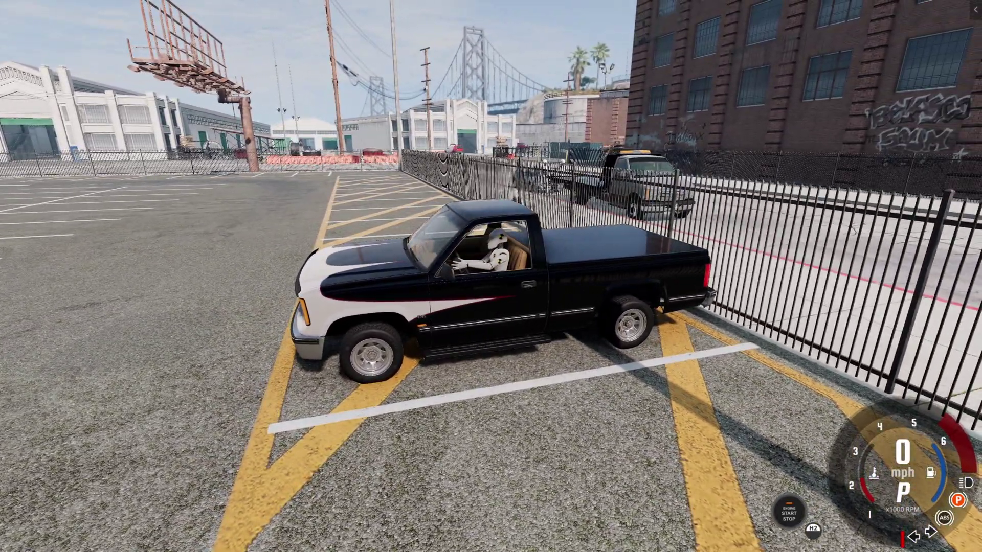
key(KP_4)
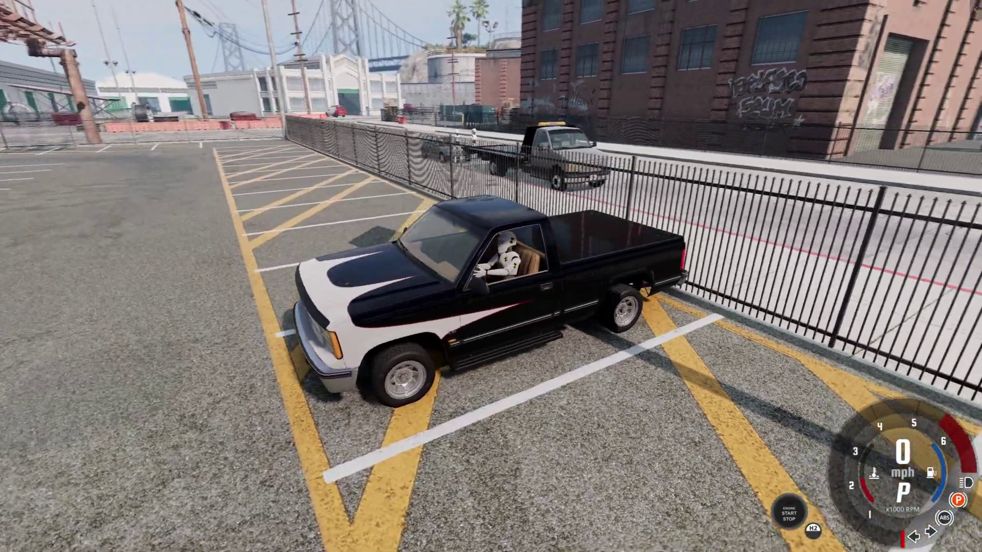
key(KP_6)
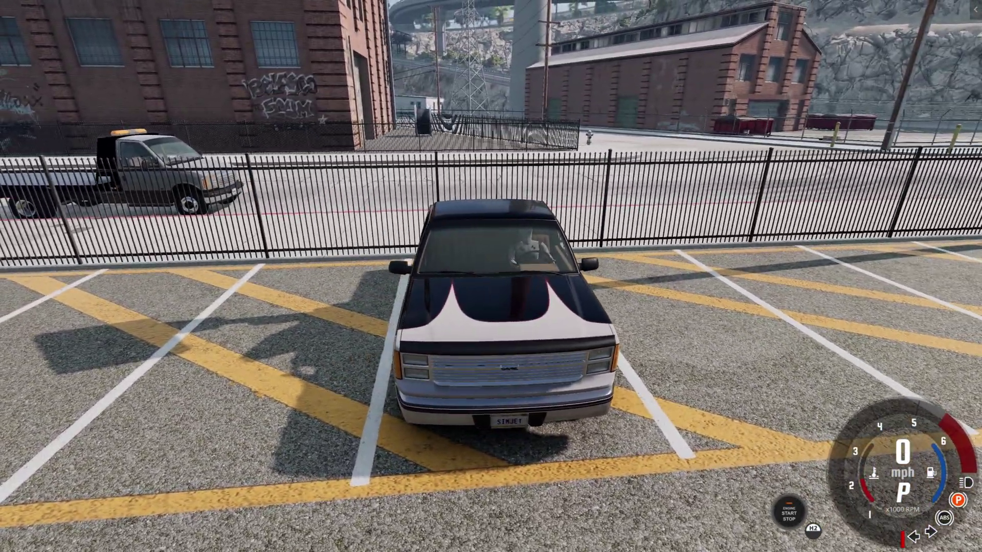
key(KP_4)
key(KP_6)
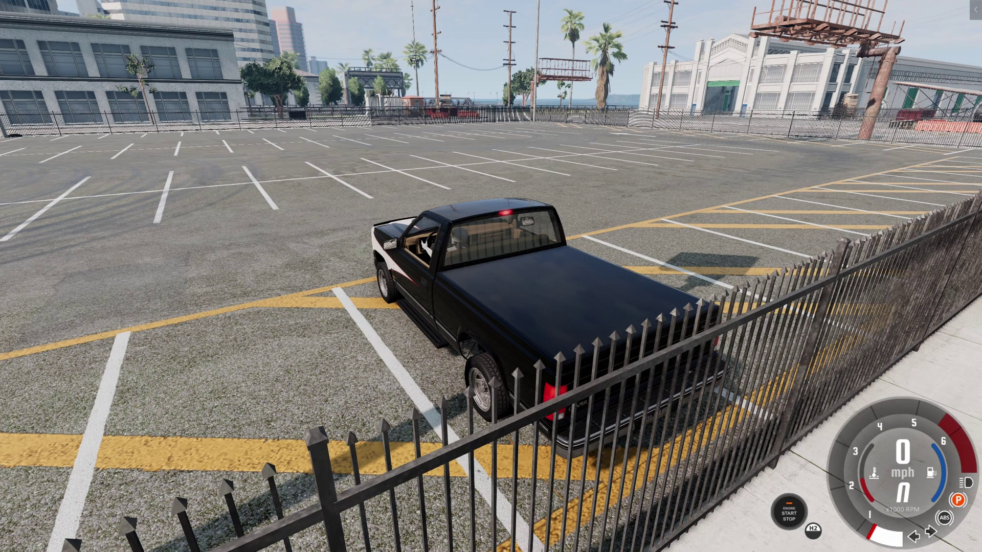
Drive the pickup a short distance forward out of the parking space and brake to a stop
key(Up)
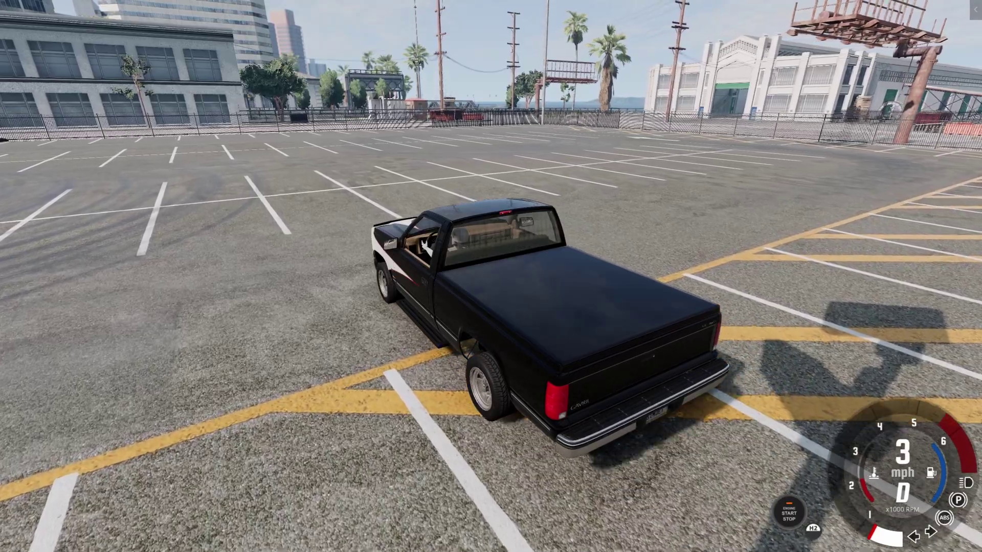
key(Down)
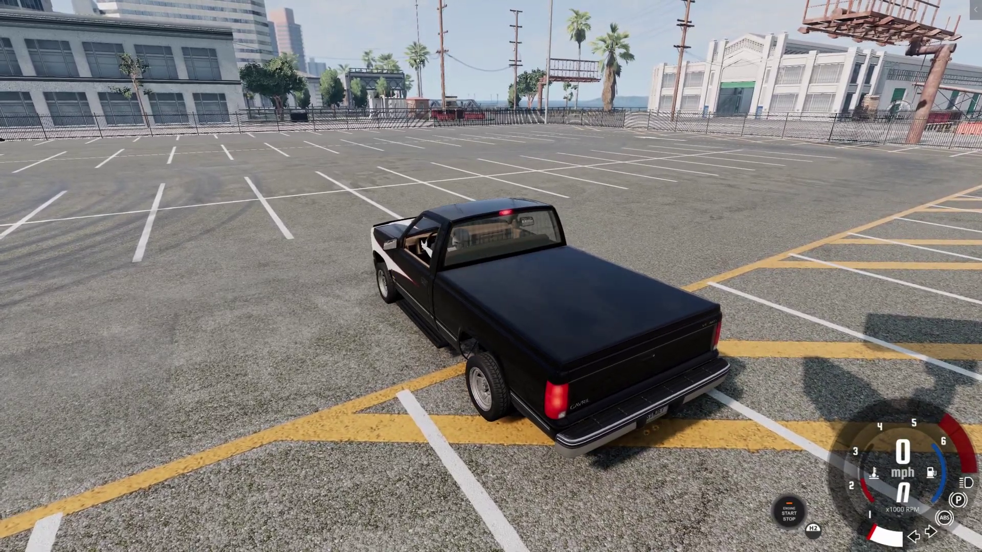
key(KP_4)
key(KP_6)
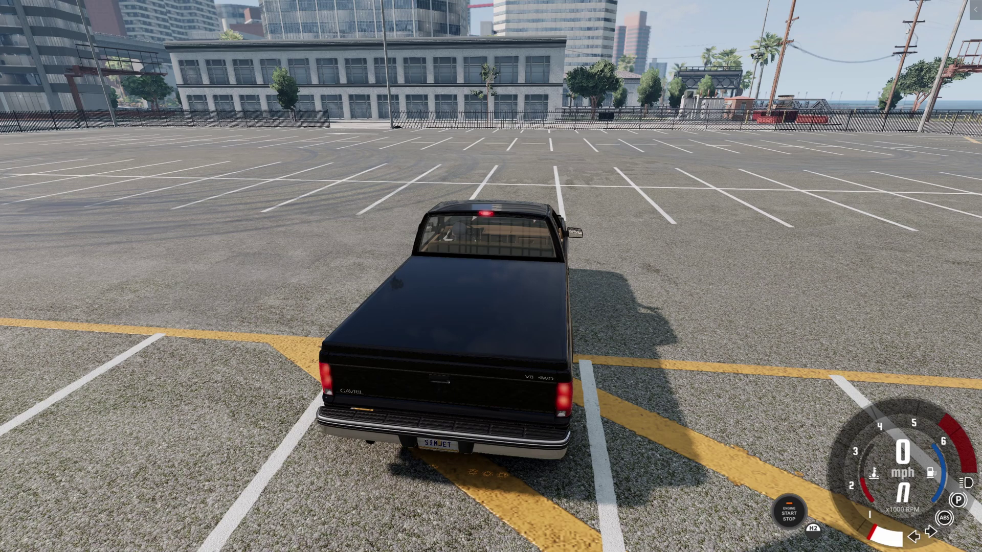
Open the vehicle selector
key(Escape)
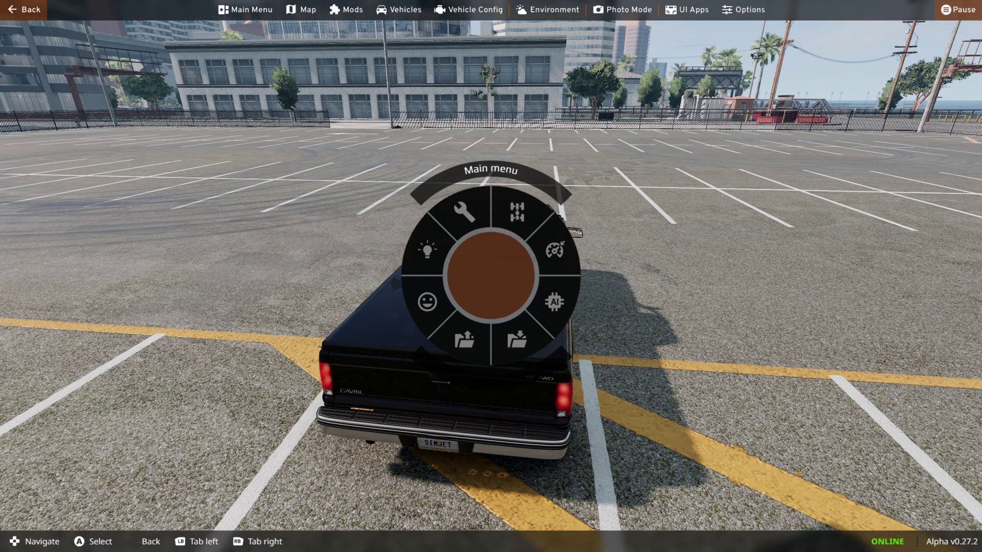
key(Tab)
key(Tab)
key(Tab)
key(Tab)
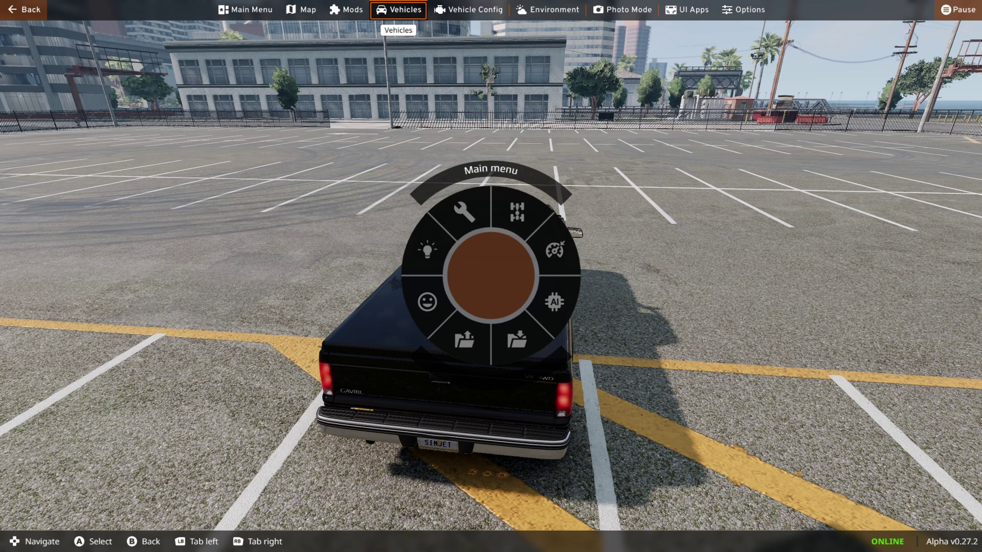
key(Return)
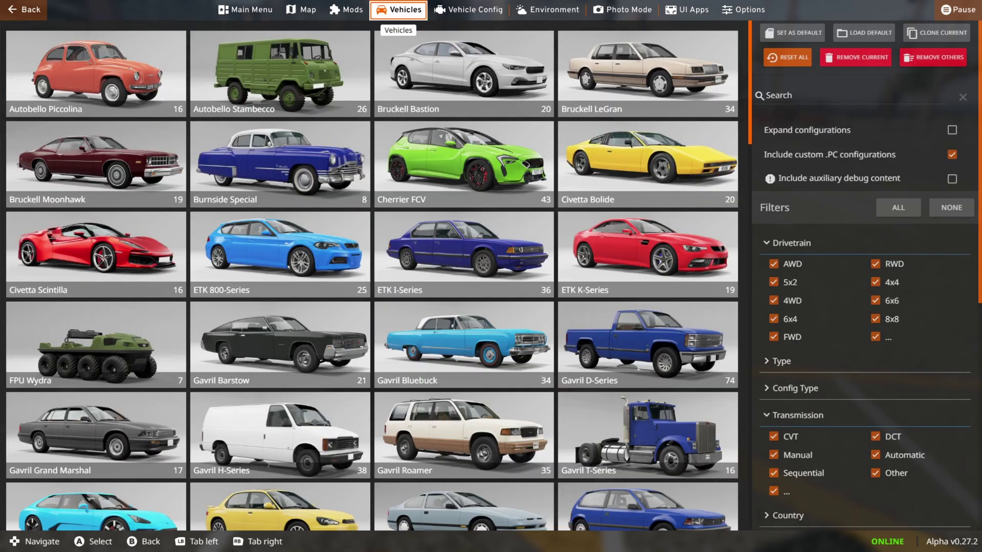
Find the Hirochi Sunburst among the vehicles and open its list of configurations
key(Down)
key(Down)
key(Down)
key(Down)
key(Down)
key(Down)
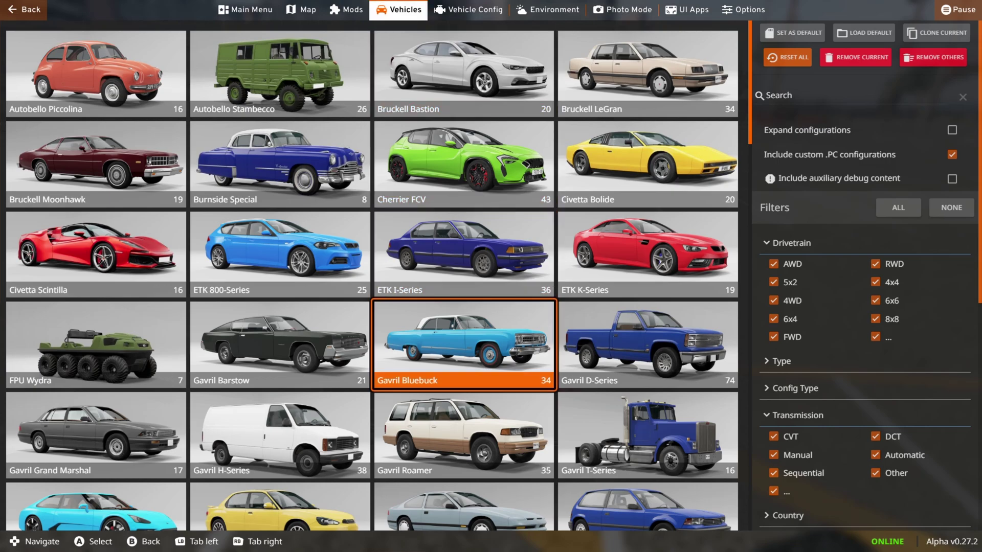
key(Down)
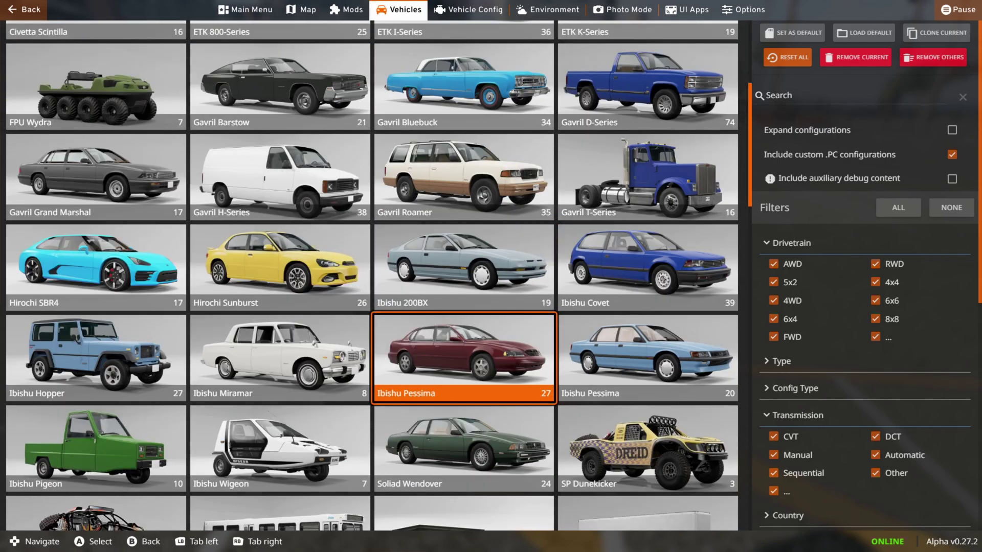
key(Left)
key(Up)
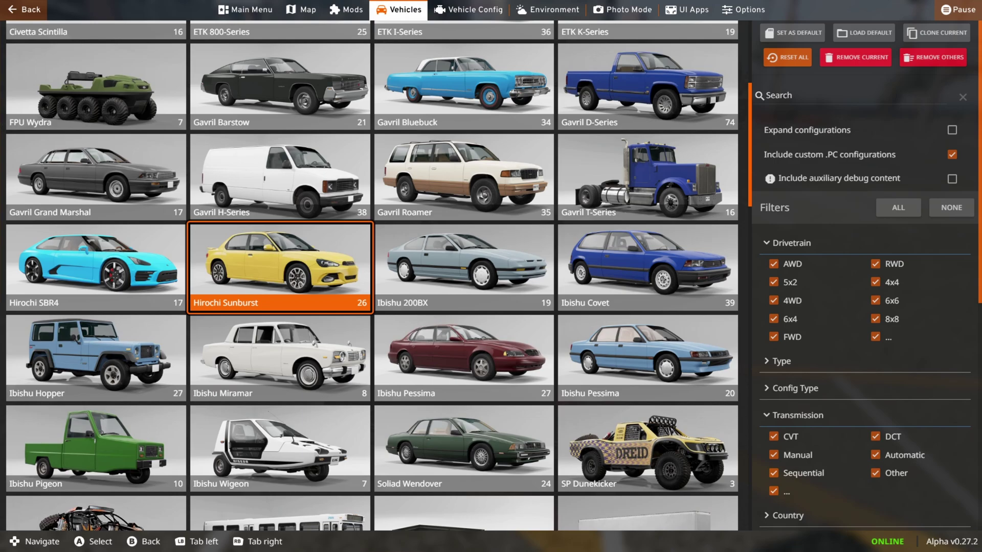
key(Return)
Spawn the Sunburst Police Package (DCT) as an additional vehicle beside the pickup
key(Right)
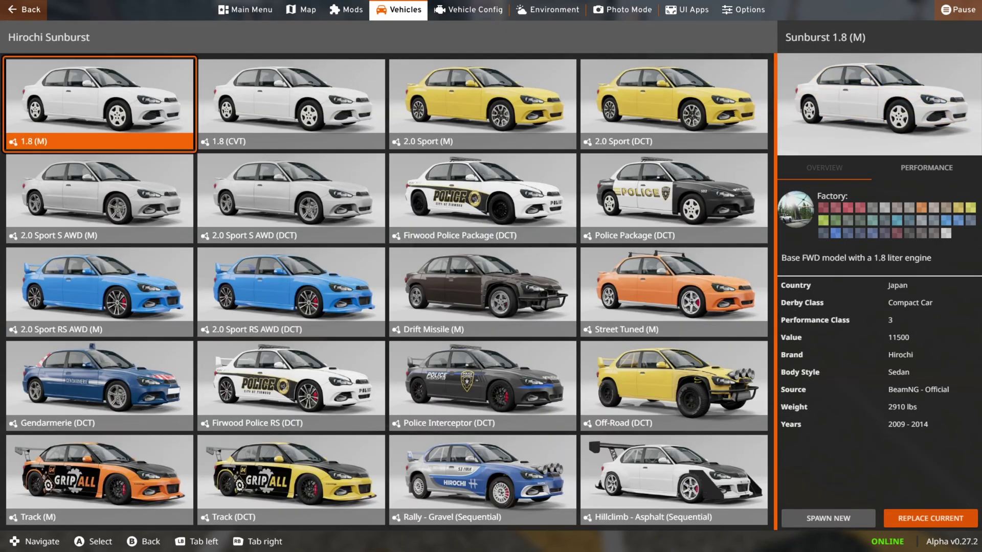
key(Right)
key(Right)
key(Right)
key(Down)
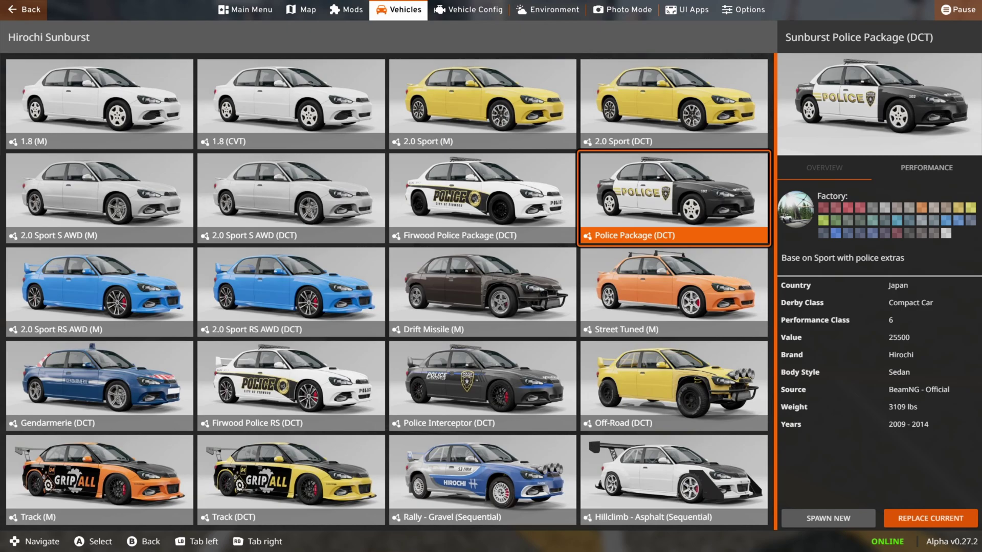
key(Right)
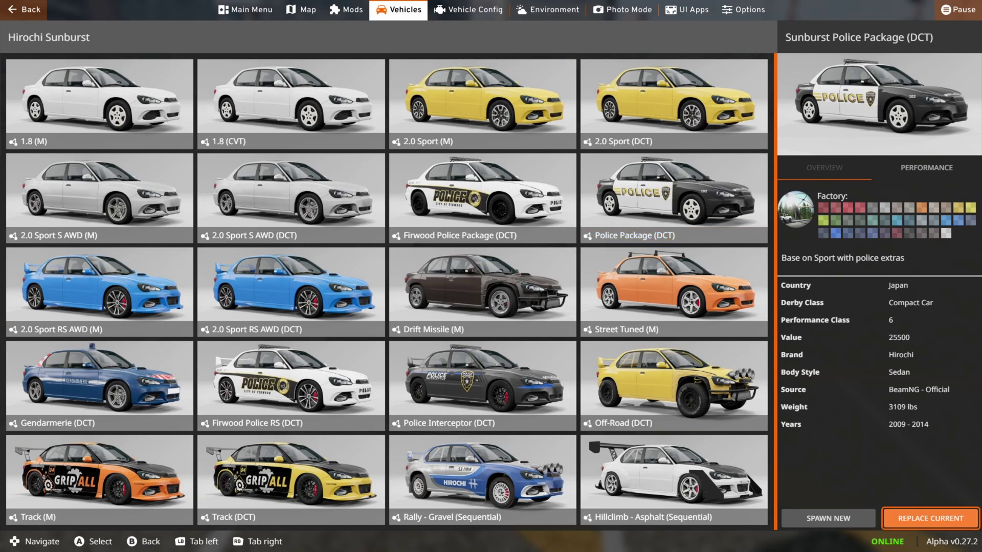
key(Return)
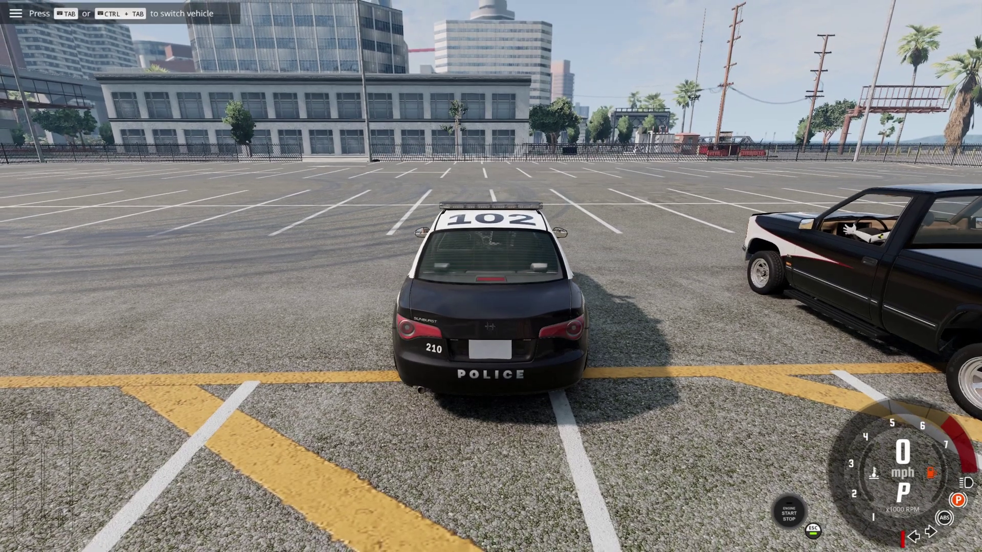
key(KP_6)
key(KP_6)
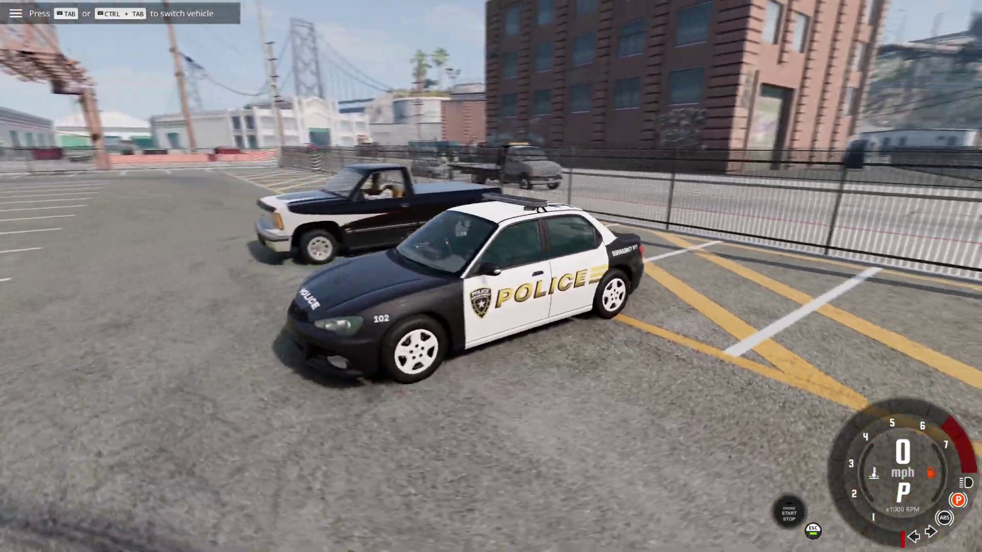
key(KP_4)
key(KP_6)
key(KP_6)
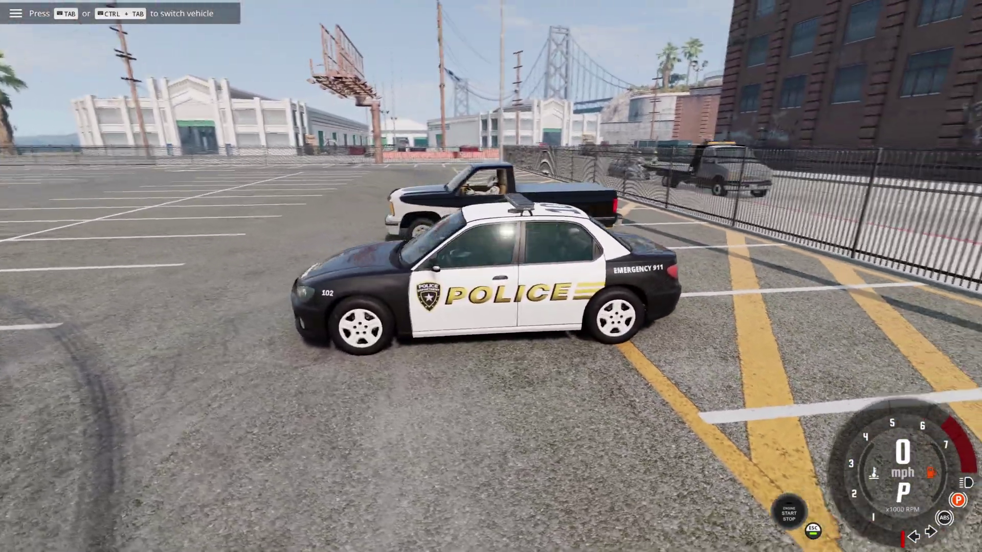
key(KP_4)
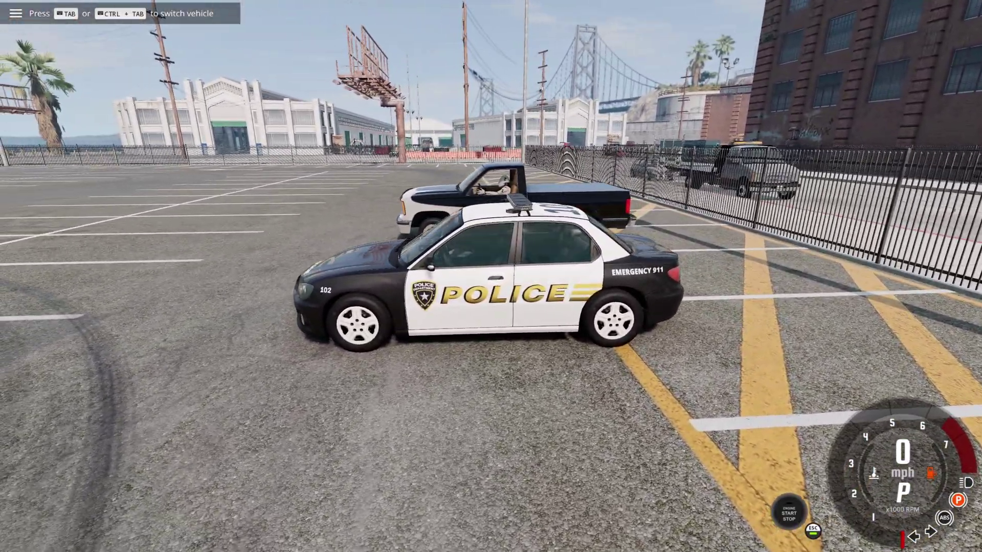
Open the police car's parts configuration and set its License Plate Design to AgentY Universal Dummy Mod
key(Escape)
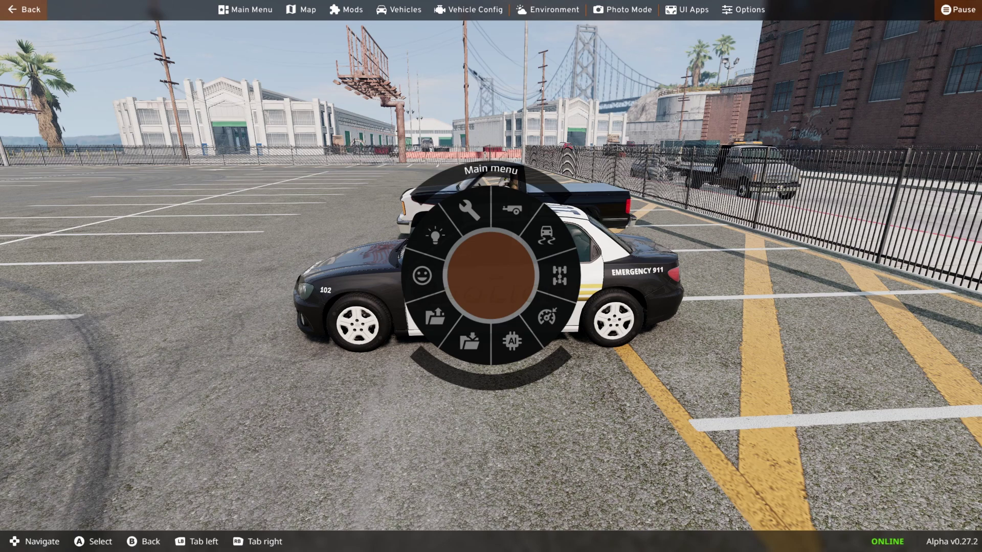
key(Right)
key(Right)
key(Right)
key(Right)
key(Right)
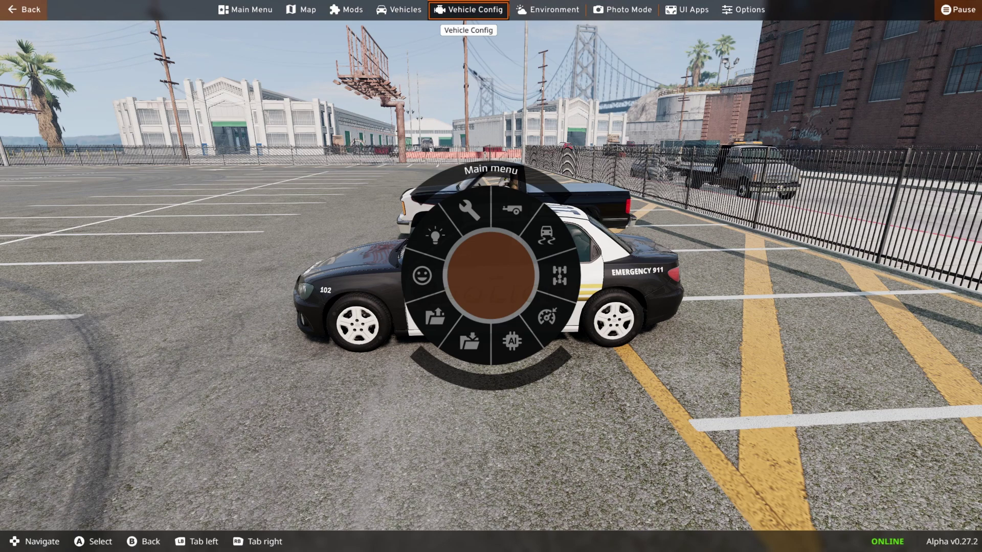
key(Return)
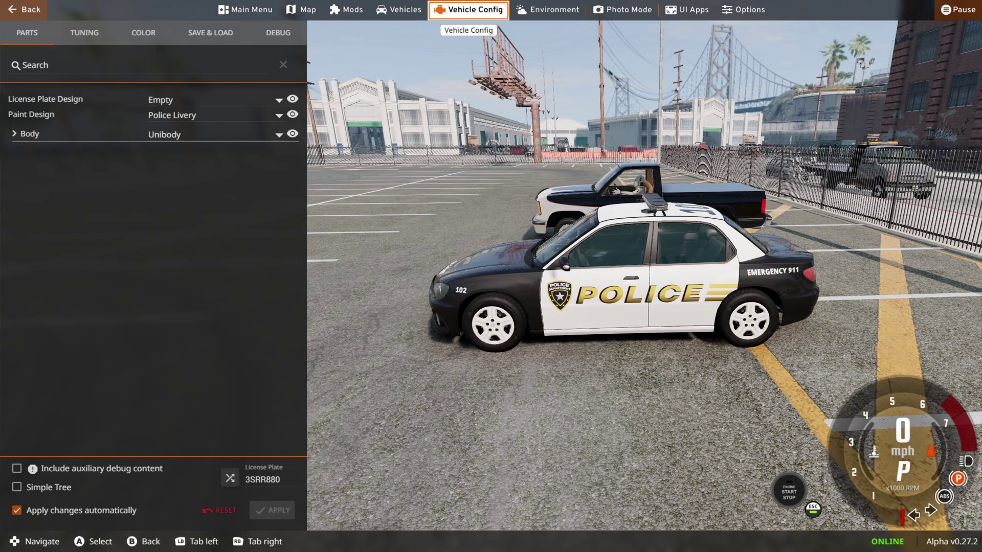
click(279, 101)
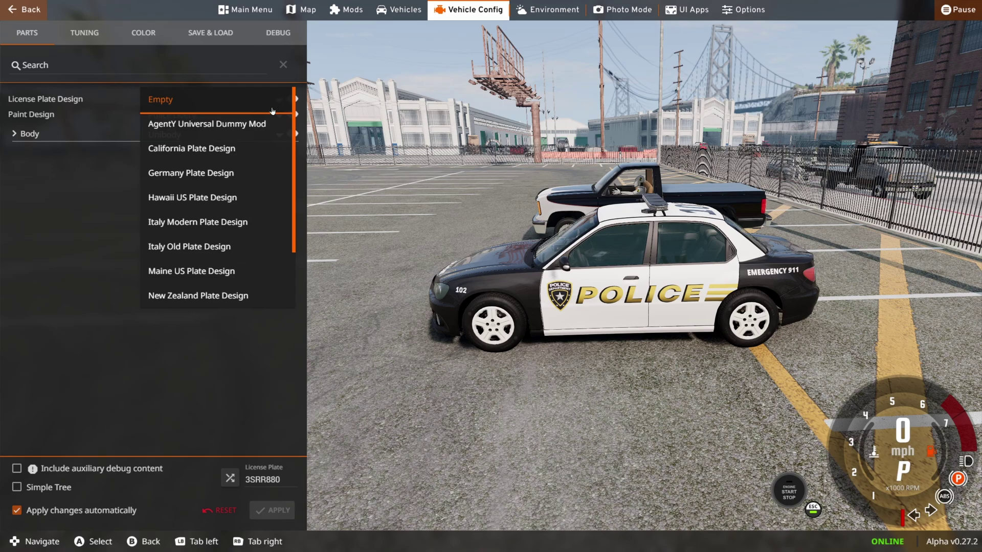
click(231, 125)
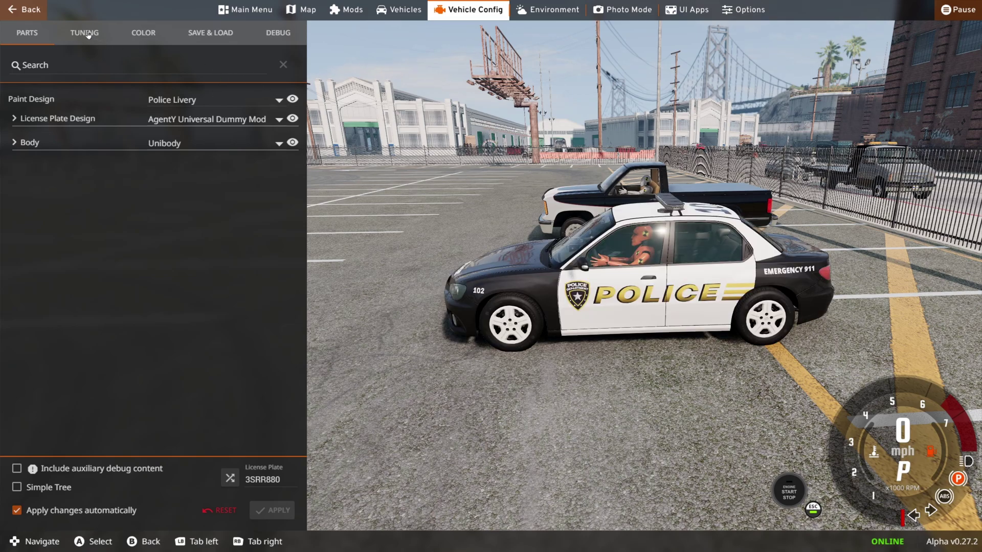
Set the police car's Fuel Volume to 0 L in the tuning settings and apply the change
click(85, 32)
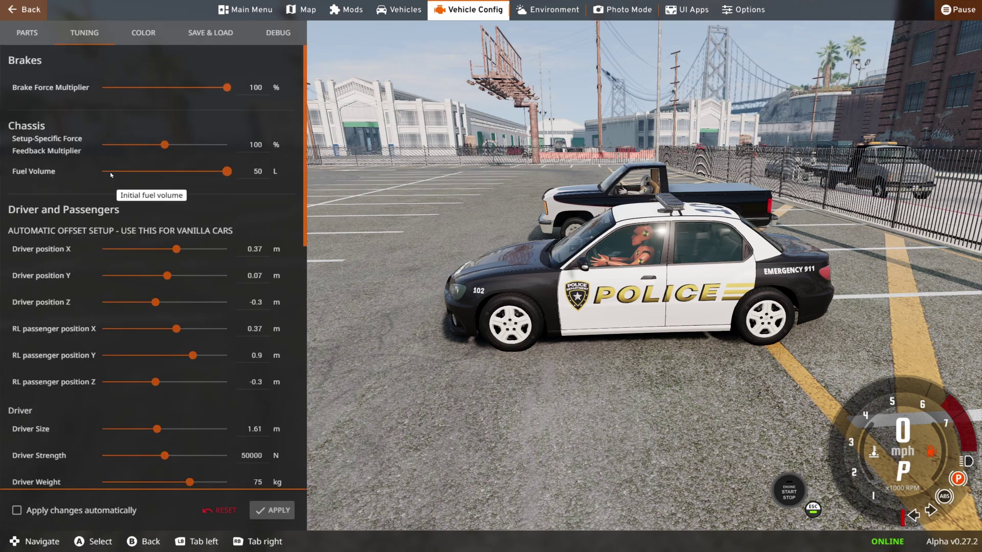
drag(217, 175, 67, 176)
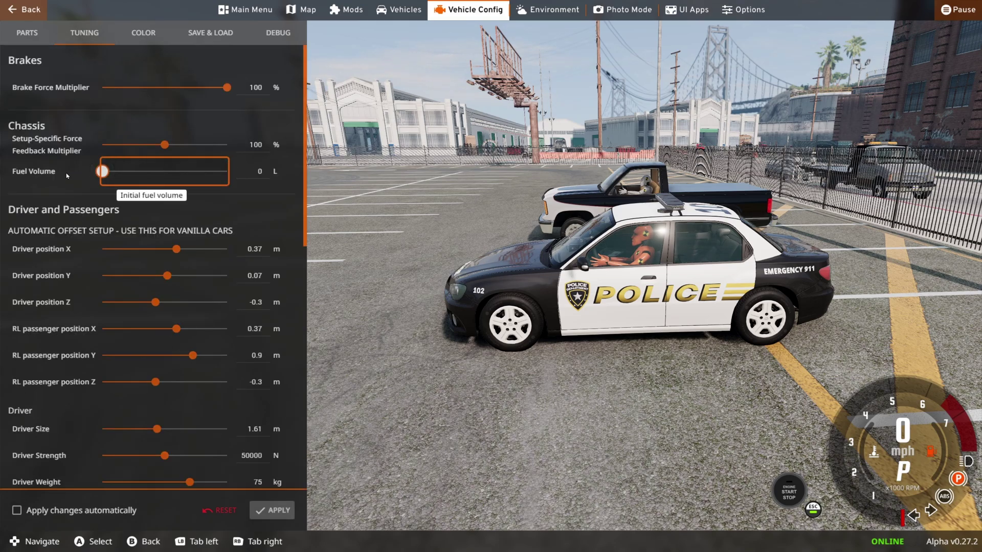
click(271, 513)
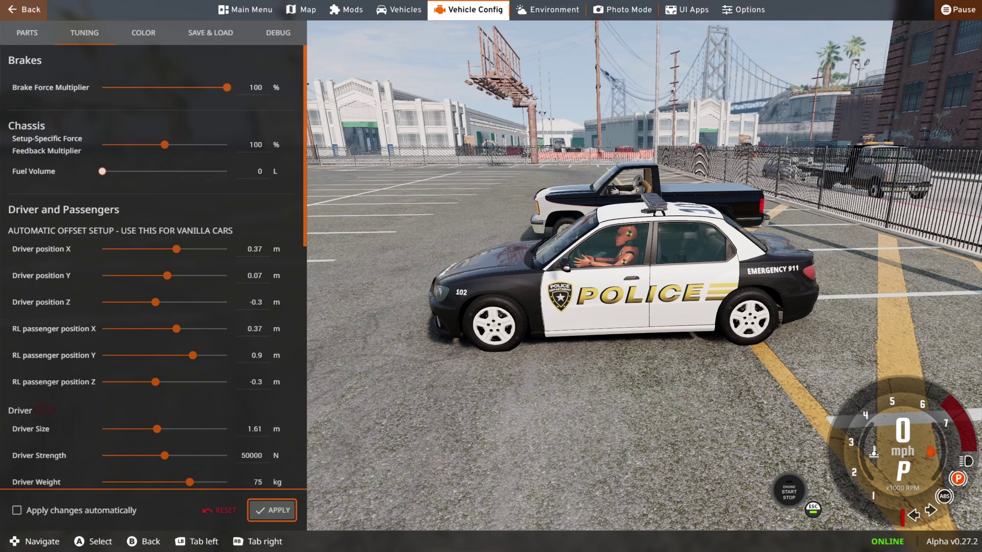
Review the AI behaviour options in the radial menu, including Chase me!, and return to the parking lot
key(e)
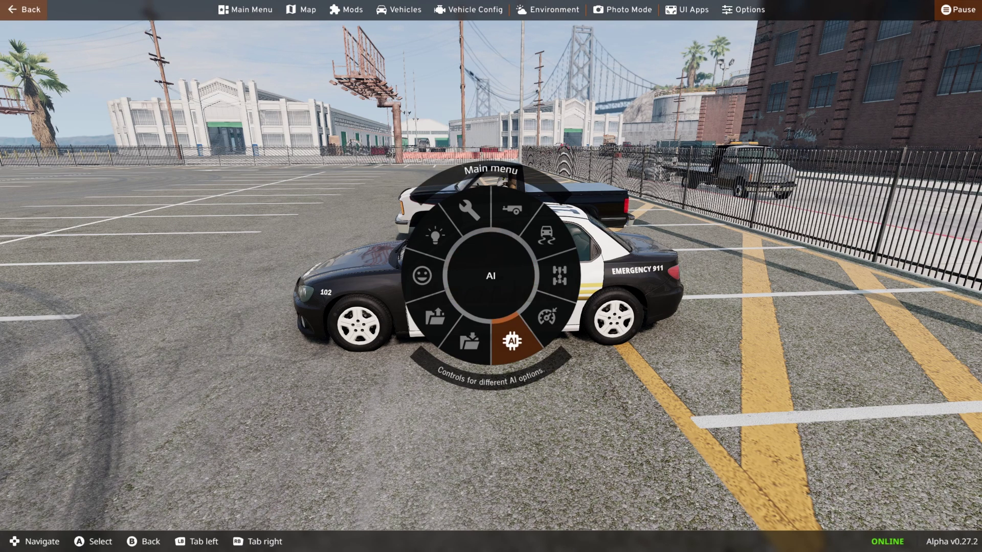
key(Return)
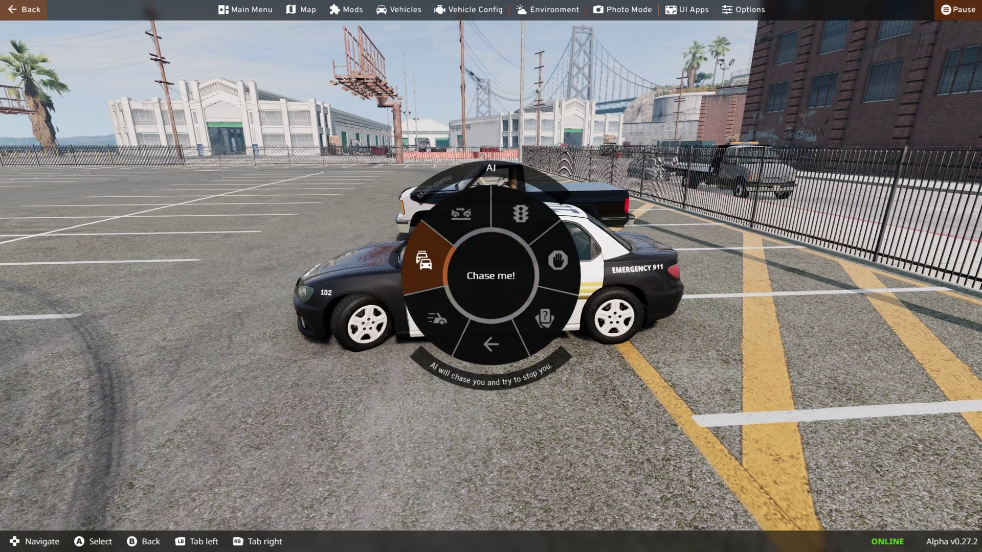
key(Return)
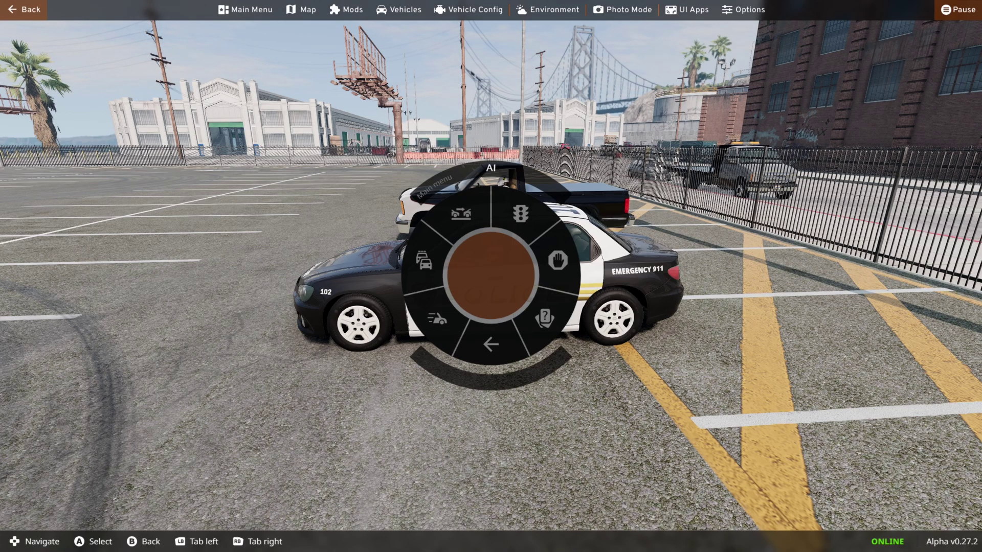
key(Escape)
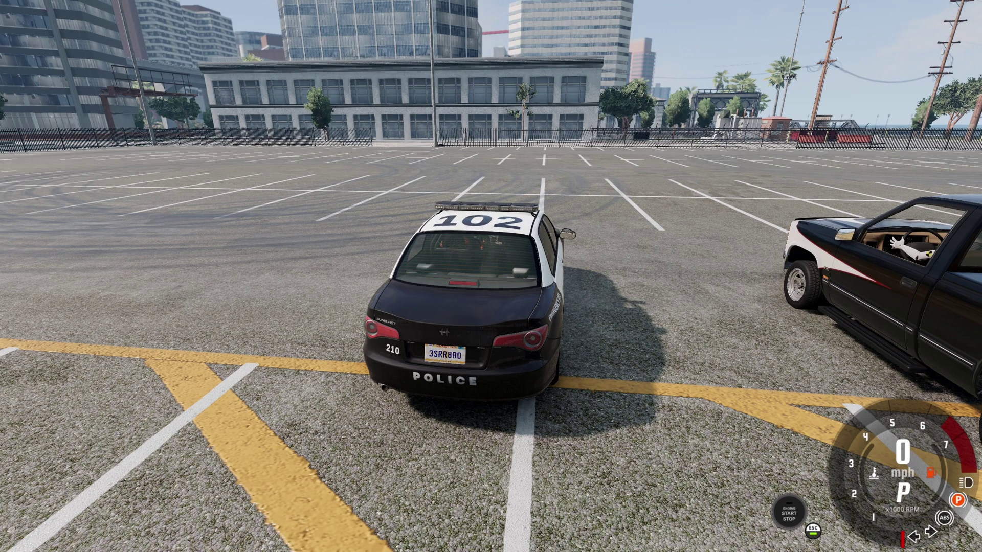
Open the world editor, expand the SpawnedVehicles group in the scene tree and hide thePlayer
key(F11)
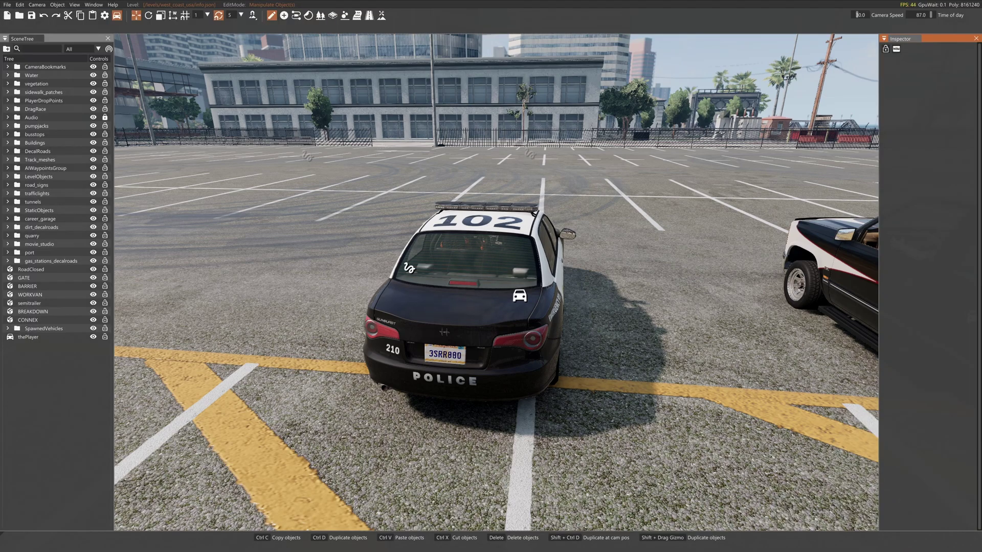
click(7, 328)
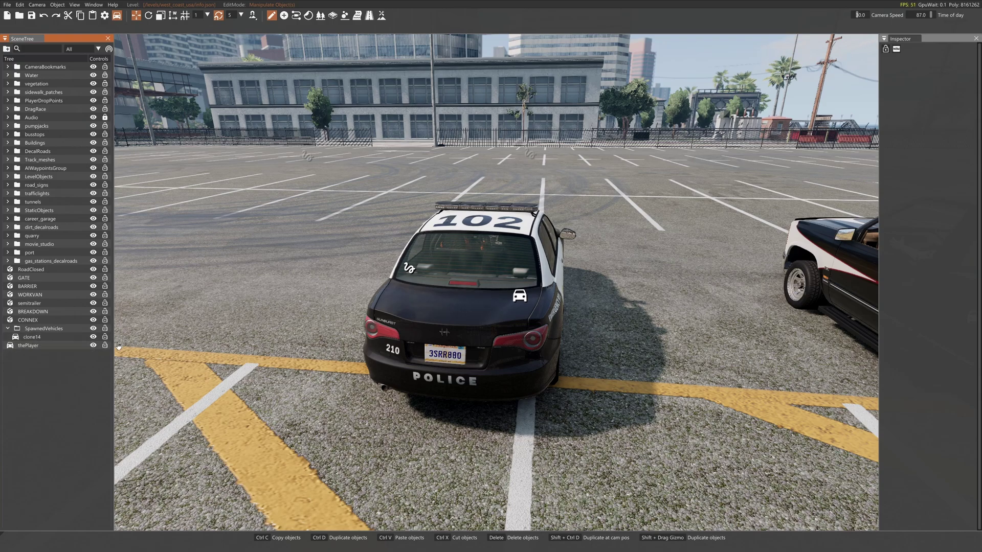
click(92, 346)
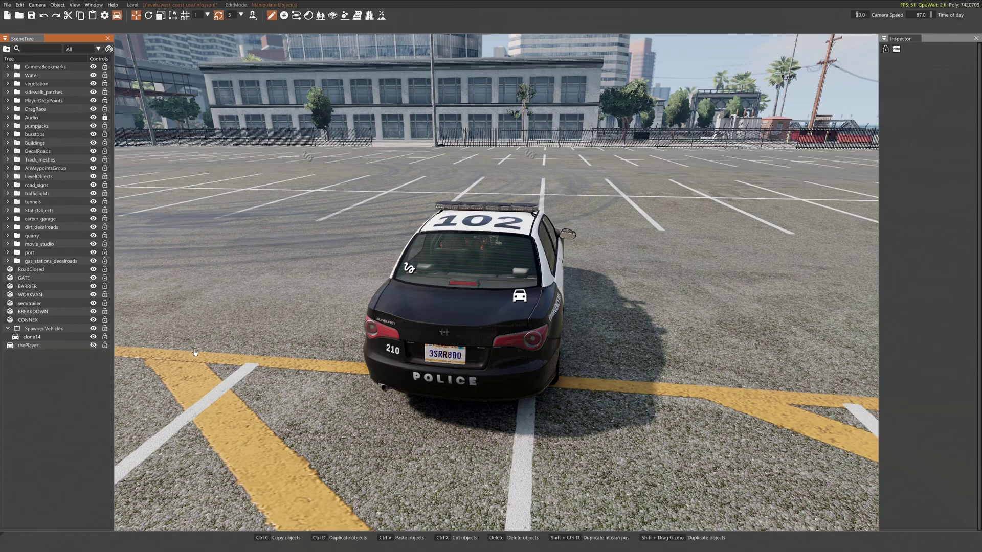
mouse_move(203, 347)
right_down()
mouse_move(460, 346)
mouse_move(128, 347)
mouse_move(552, 347)
right_up()
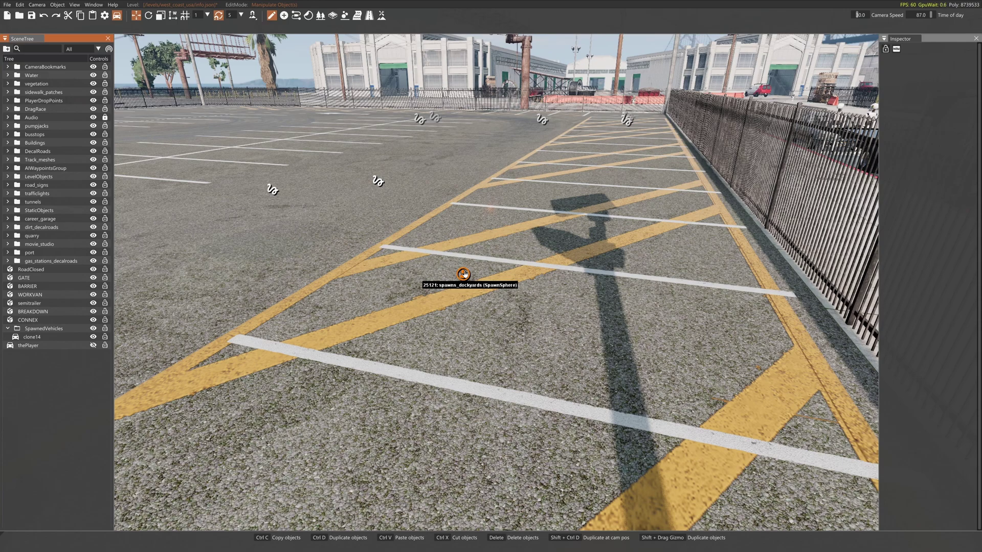
click(464, 273)
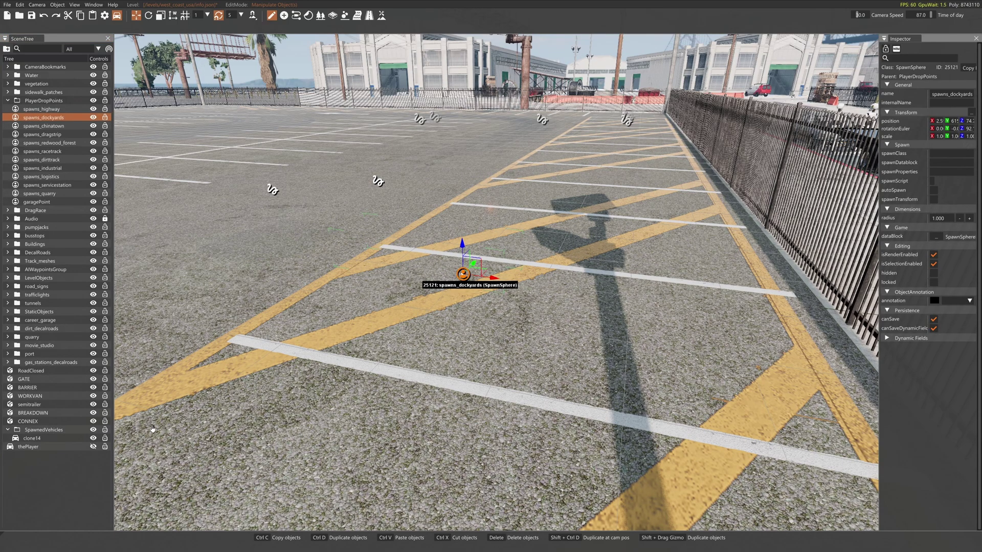
click(284, 329)
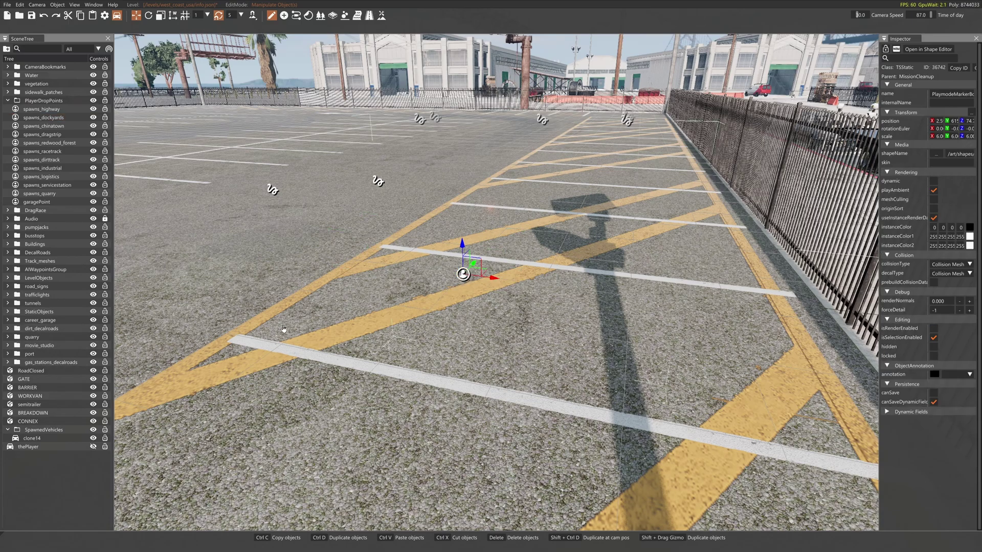
mouse_move(264, 328)
right_down()
mouse_move(72, 365)
mouse_move(70, 357)
right_up()
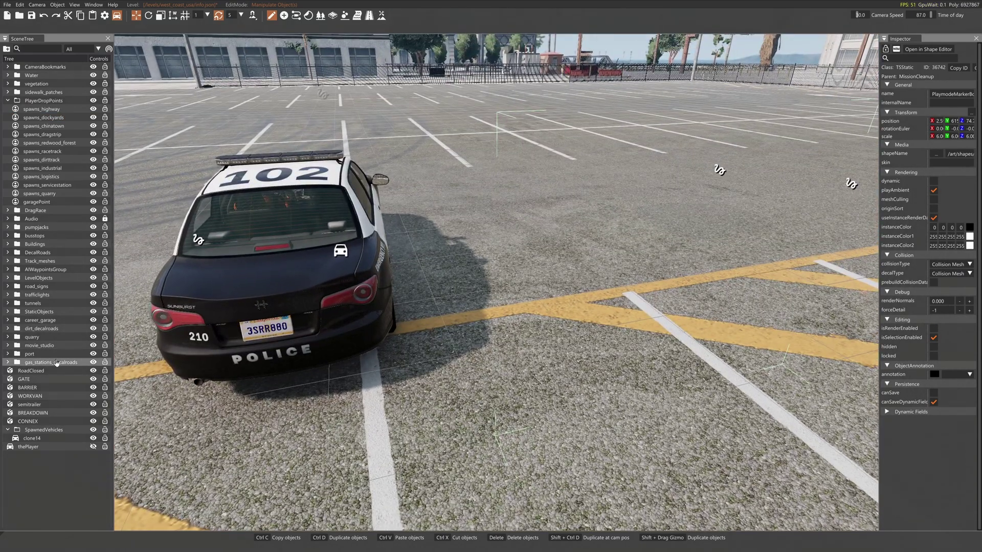
Put the police car object clone14 from SpawnedVehicles into a new group
click(33, 441)
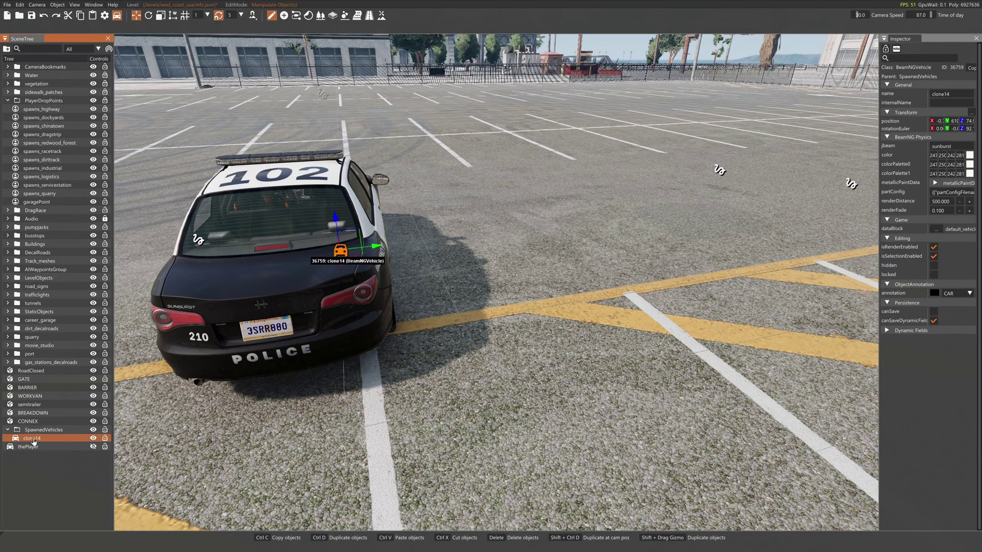
right_click(34, 442)
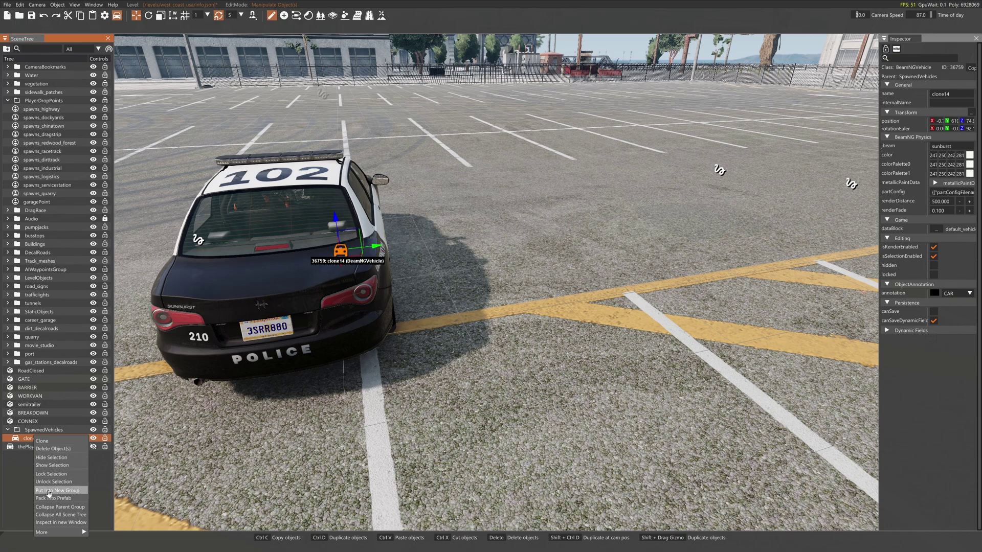
click(49, 491)
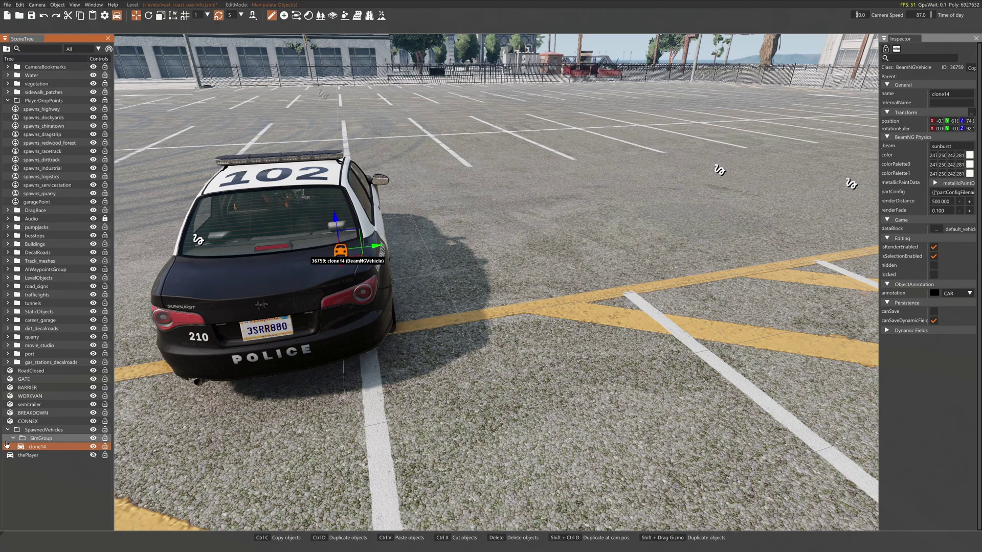
Pack the police car object clone14 into a prefab saved as POLICE in the level's prefabs folder
right_click(43, 449)
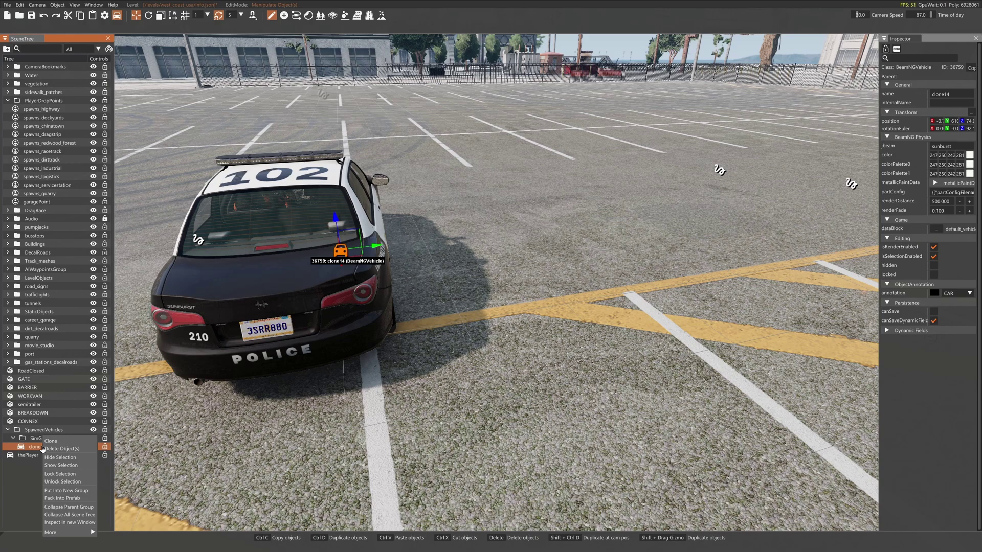
click(60, 499)
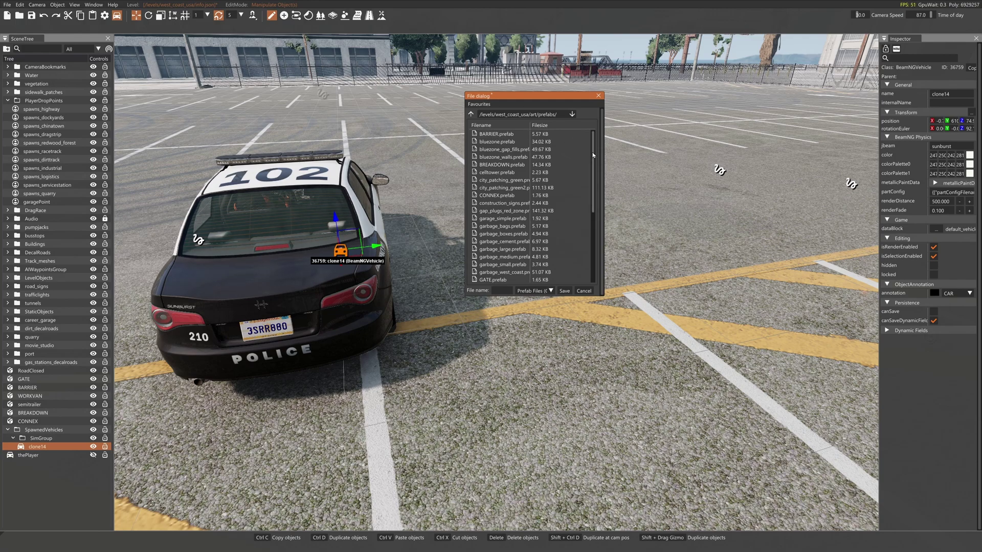
drag(593, 156, 592, 233)
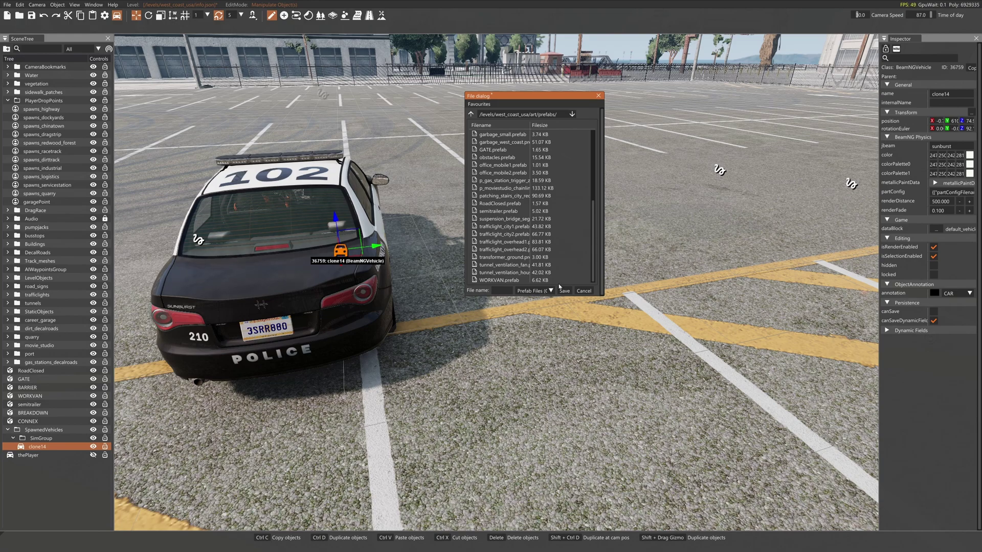
text(POLICE)
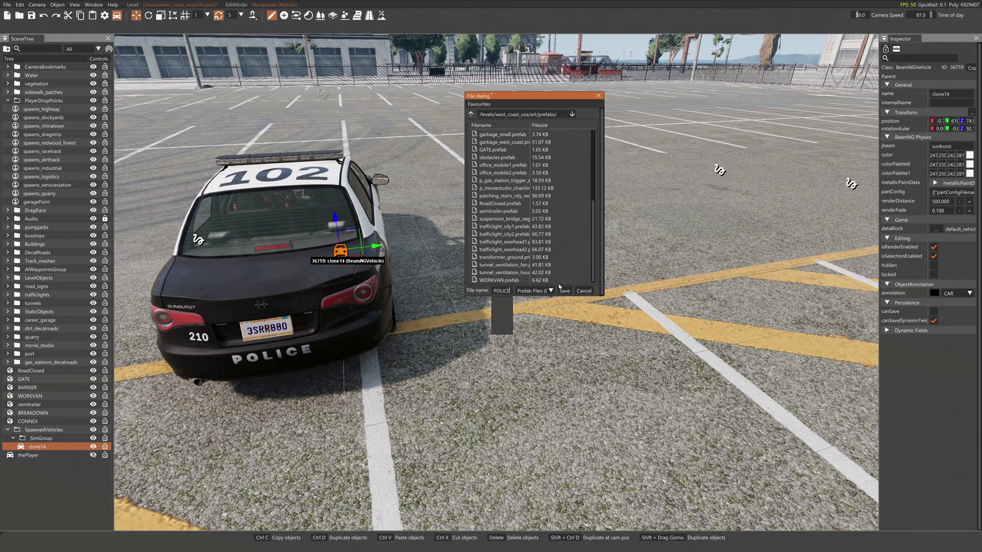
click(567, 292)
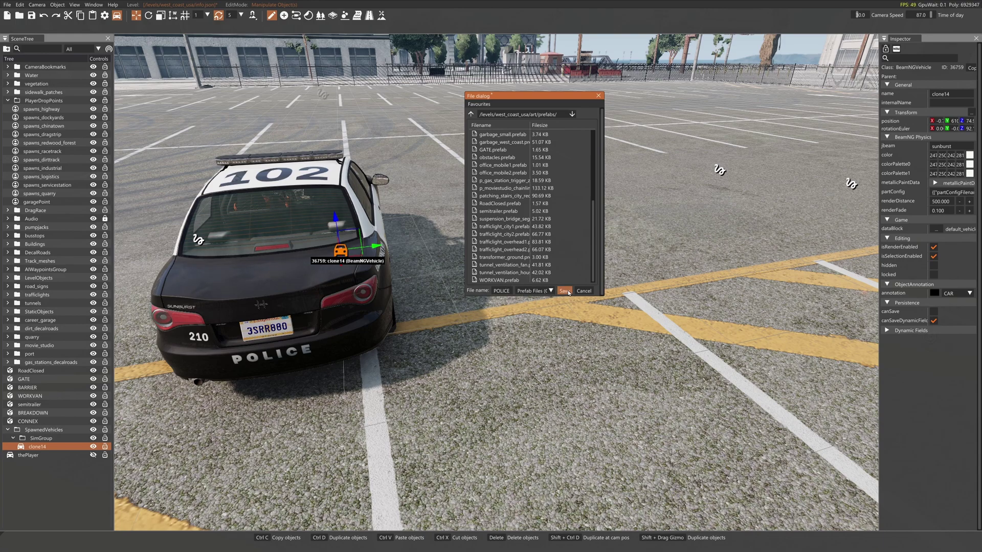
click(565, 291)
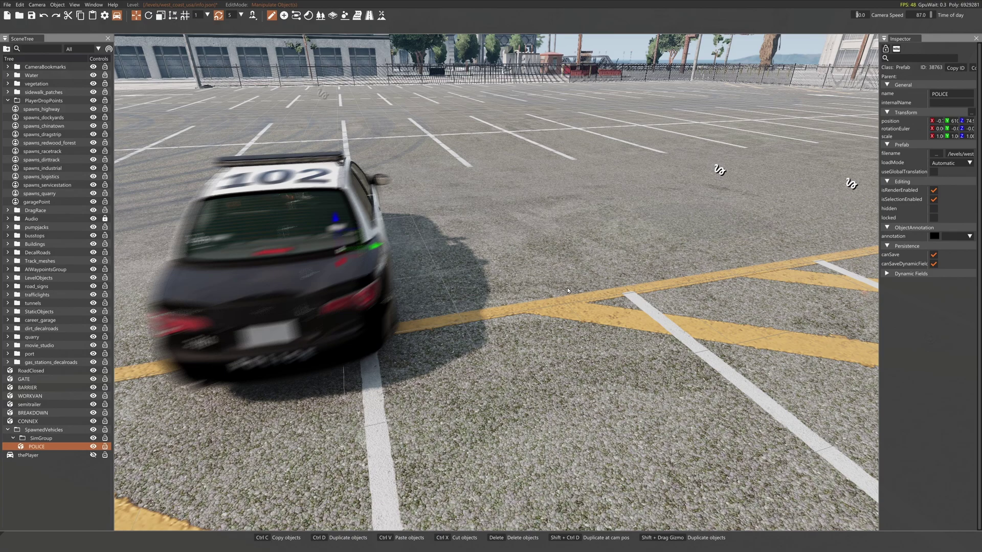
Make thePlayer visible again in the scene tree and close the world editor
click(26, 448)
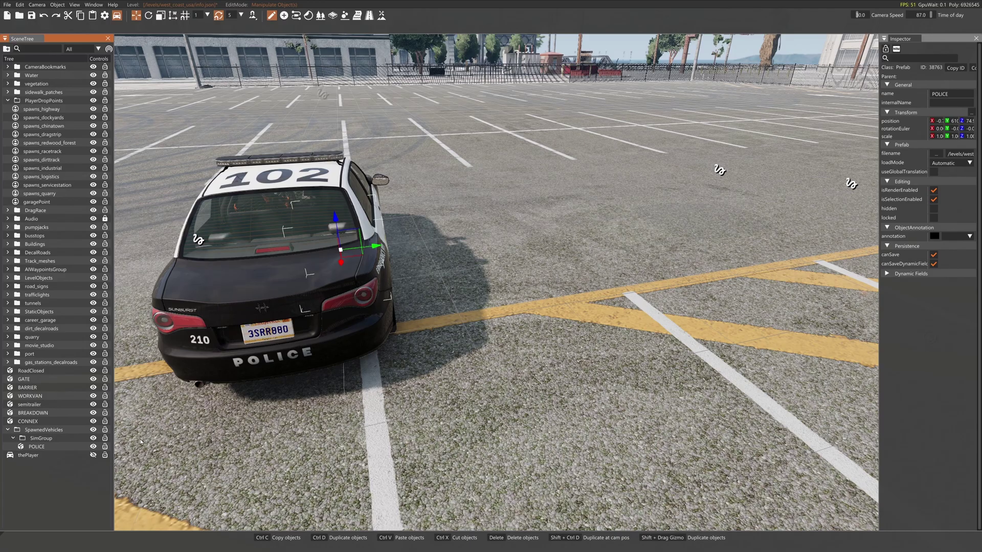
right_drag(300, 418, 563, 388)
right_drag(171, 357, 183, 367)
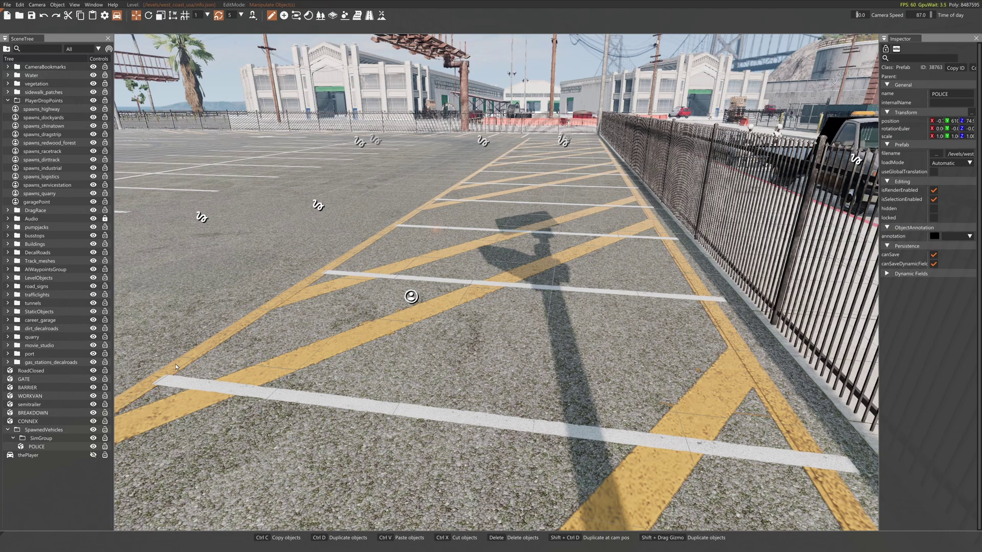
click(93, 455)
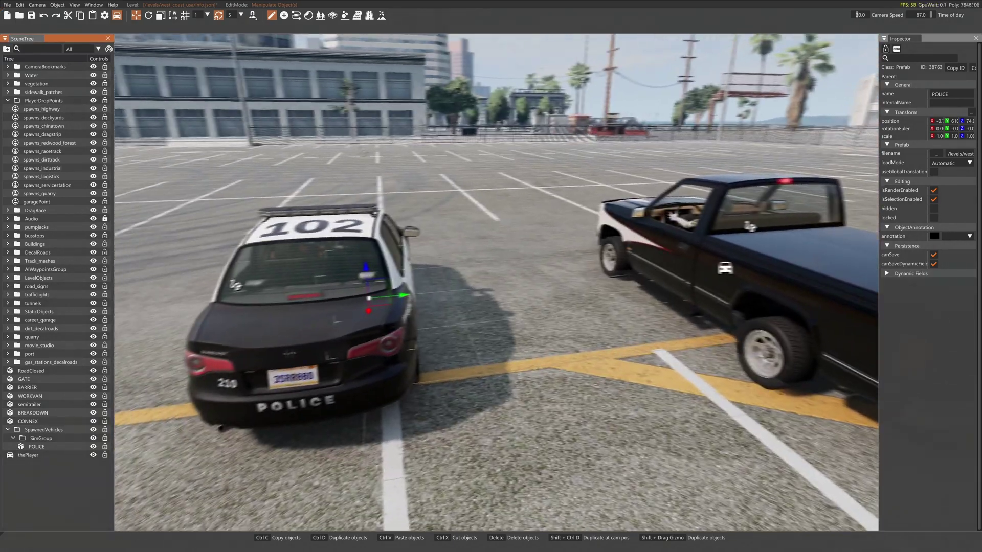
right_drag(458, 358, 333, 375)
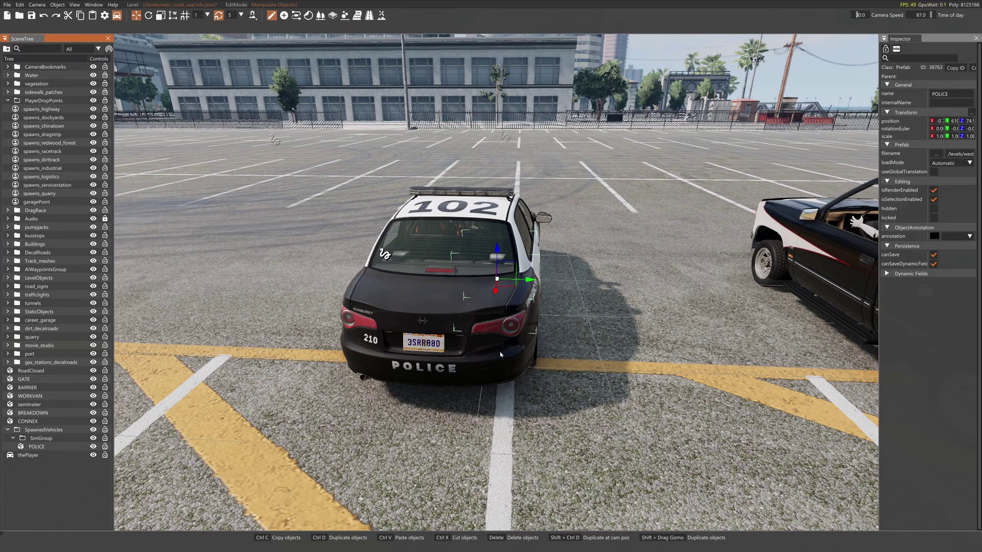
key(F11)
right_drag(500, 354, 546, 356)
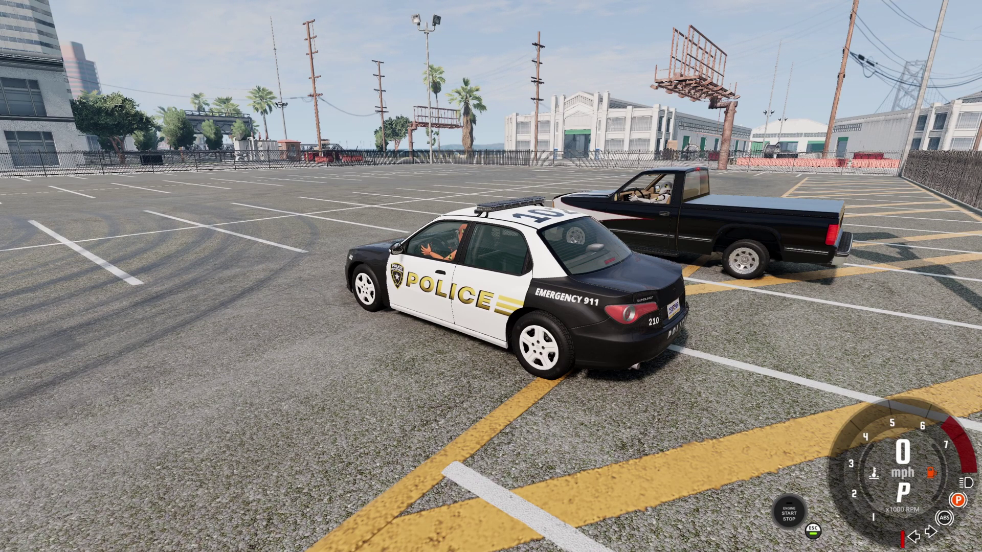
Leave the parking lot view for the main menu and open the Freeroam level selection
key(Escape)
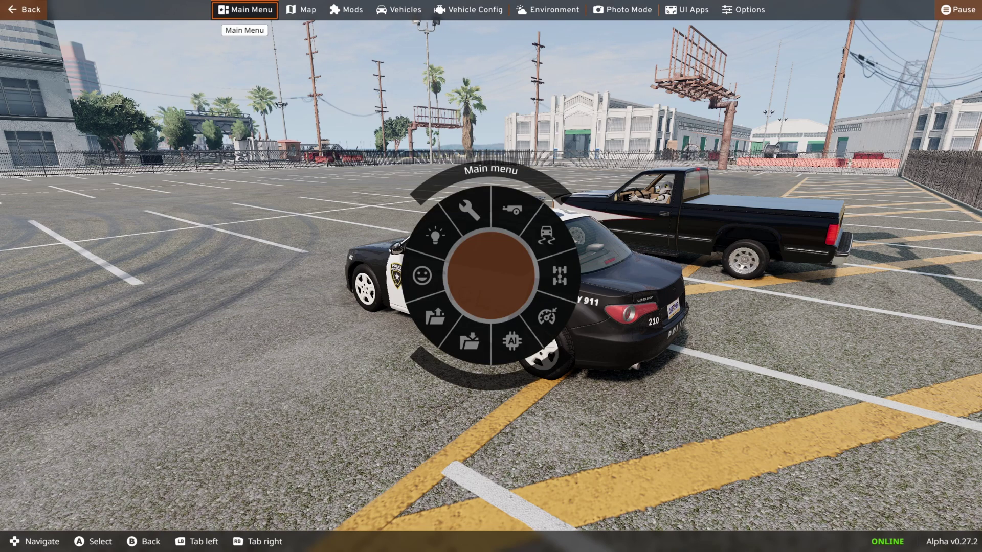
key(Return)
key(Down)
key(Up)
key(Return)
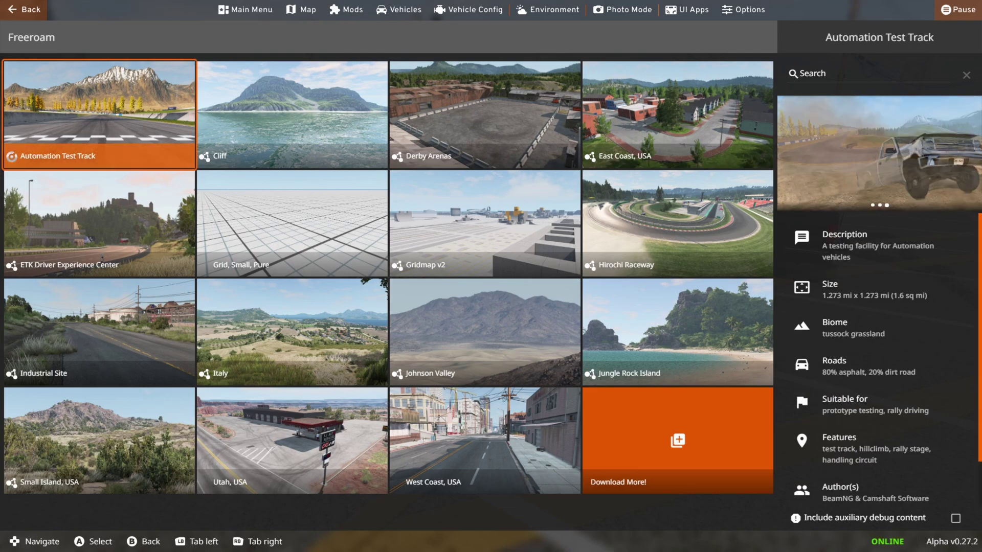
Load the West Coast, USA freeroam level at the Dockyards spawn point
key(Down)
key(Down)
key(Down)
key(Right)
key(Right)
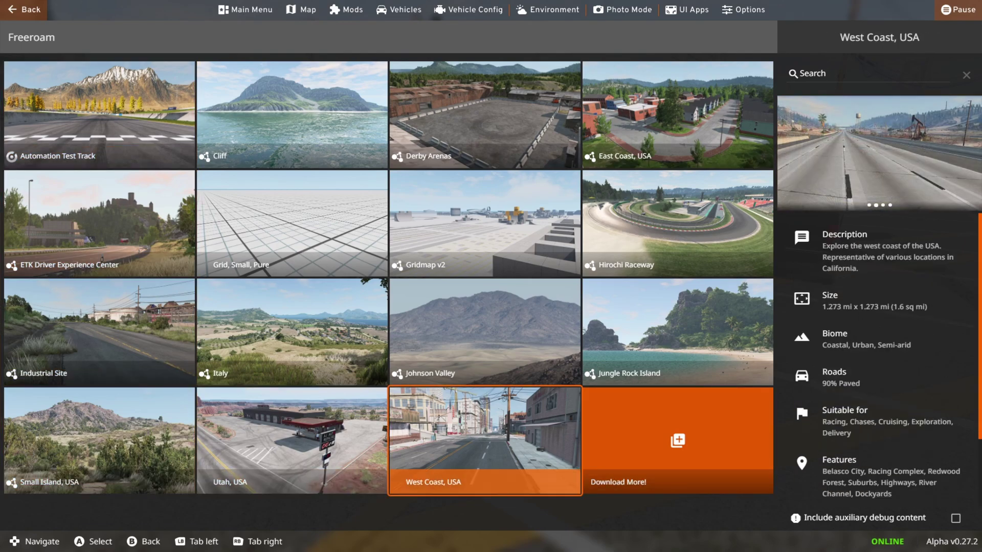
key(Return)
key(Right)
key(Right)
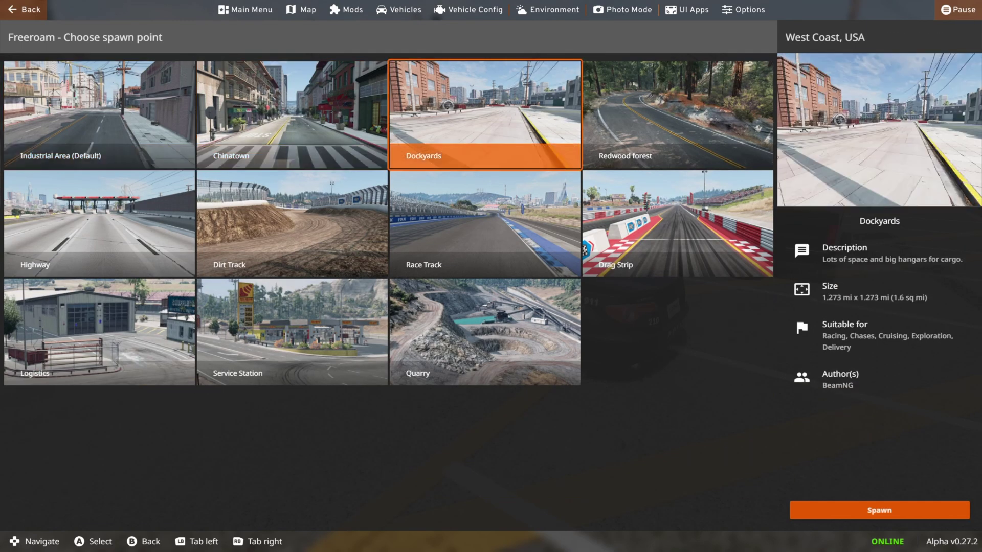
key(Return)
key(Return)
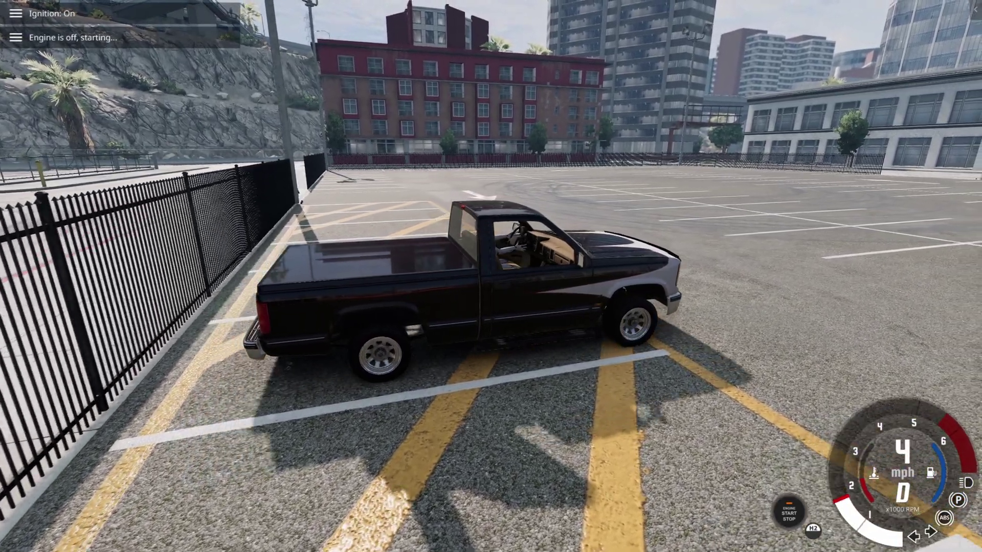
Brake the pickup to a stop, then hide thePlayer and expand the SpawnedVehicles group in the world editor
key(Down)
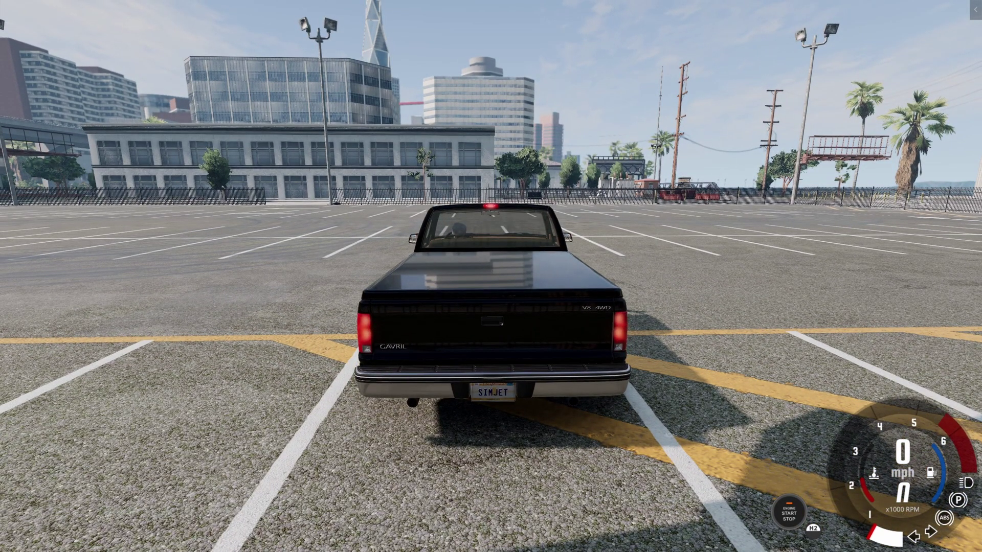
key(F11)
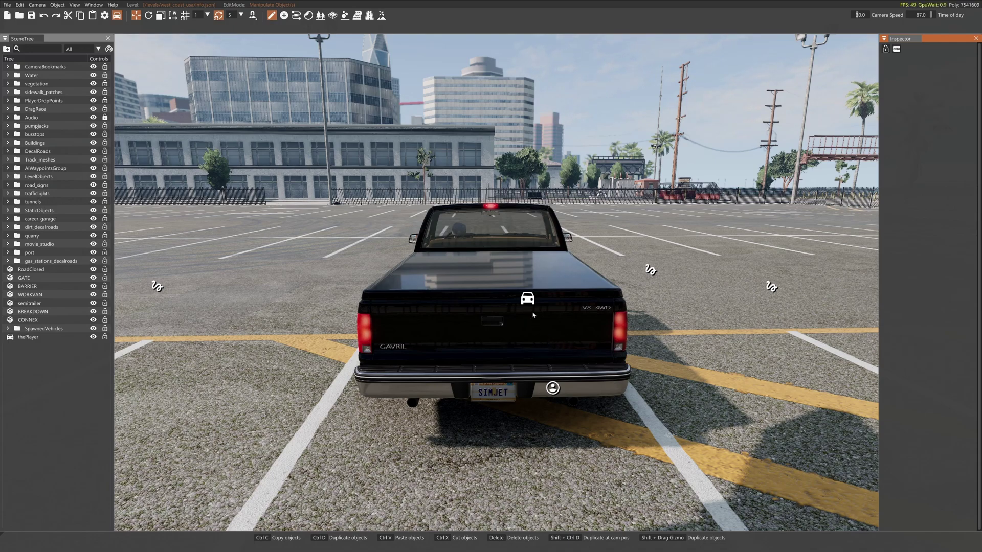
click(93, 338)
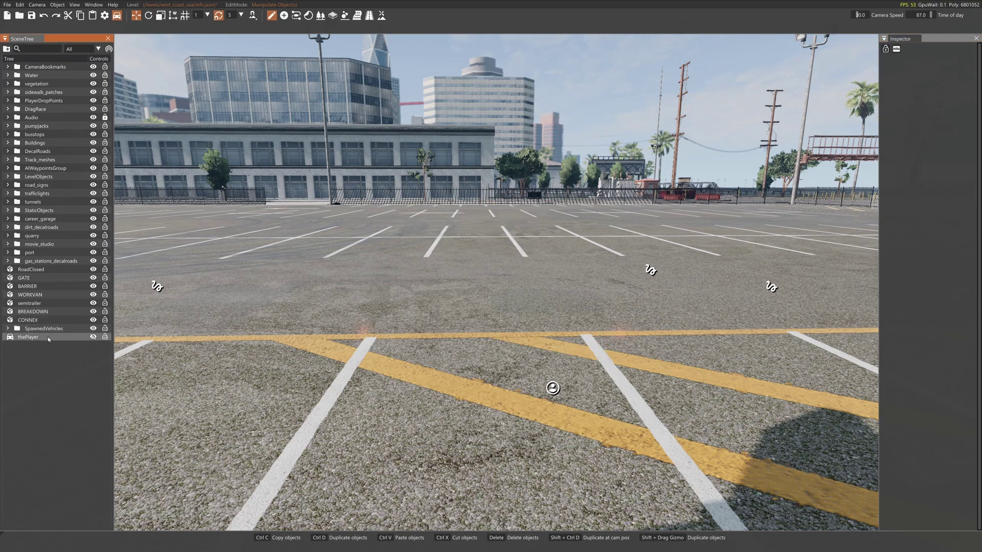
click(8, 328)
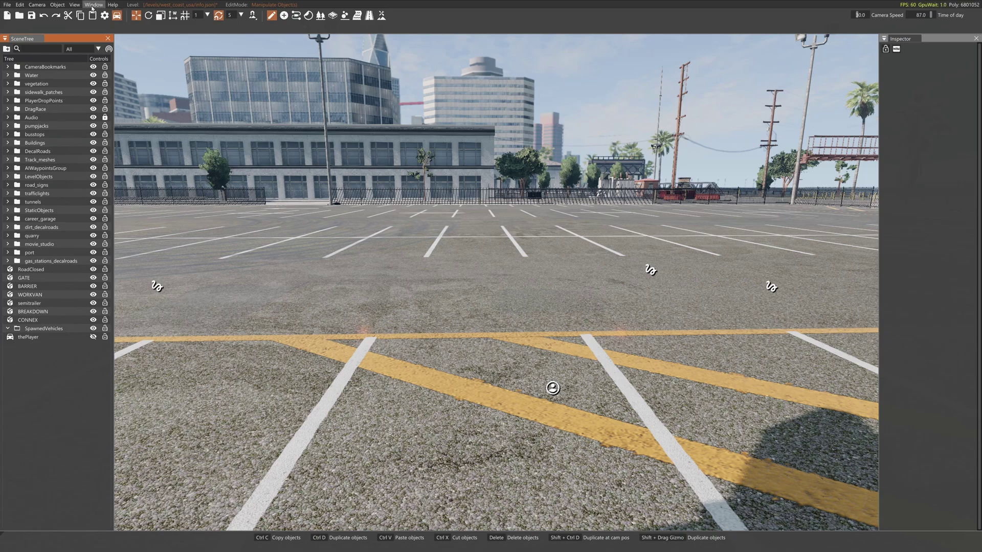
Spawn POLICE.prefab from the level's art/prefabs folder at the camera and close the asset browser
click(93, 5)
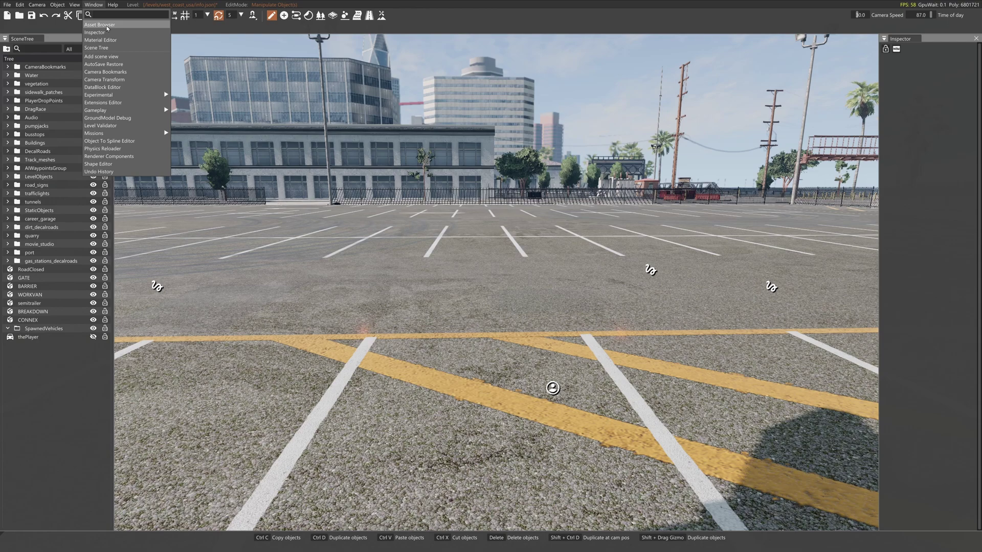
scroll(208, 103, down, 1)
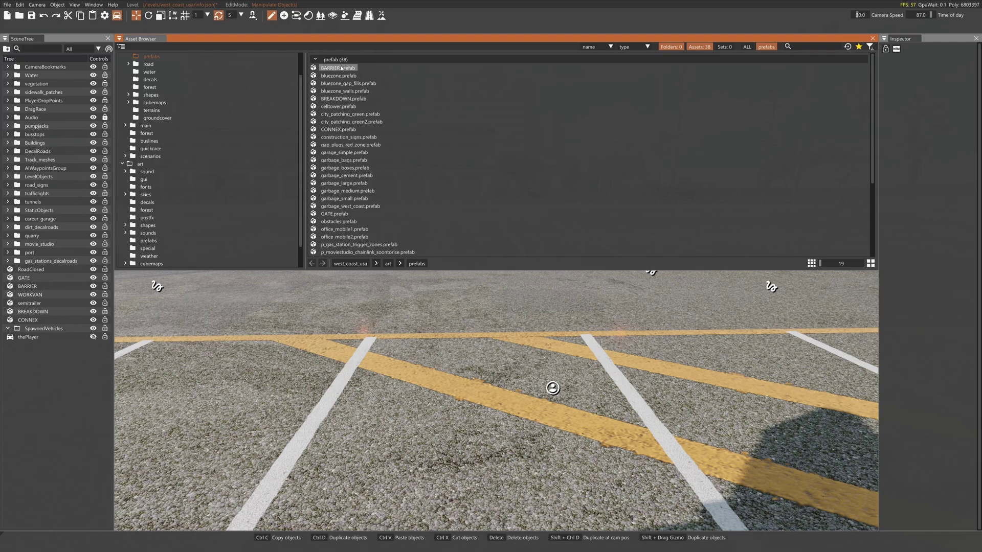
scroll(339, 140, down, 1)
scroll(339, 141, down, 1)
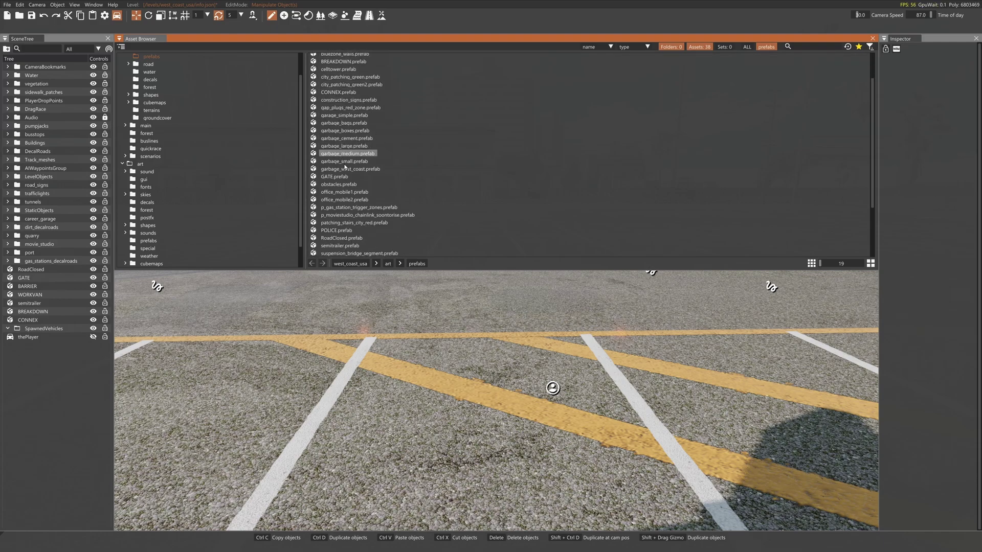
right_click(323, 231)
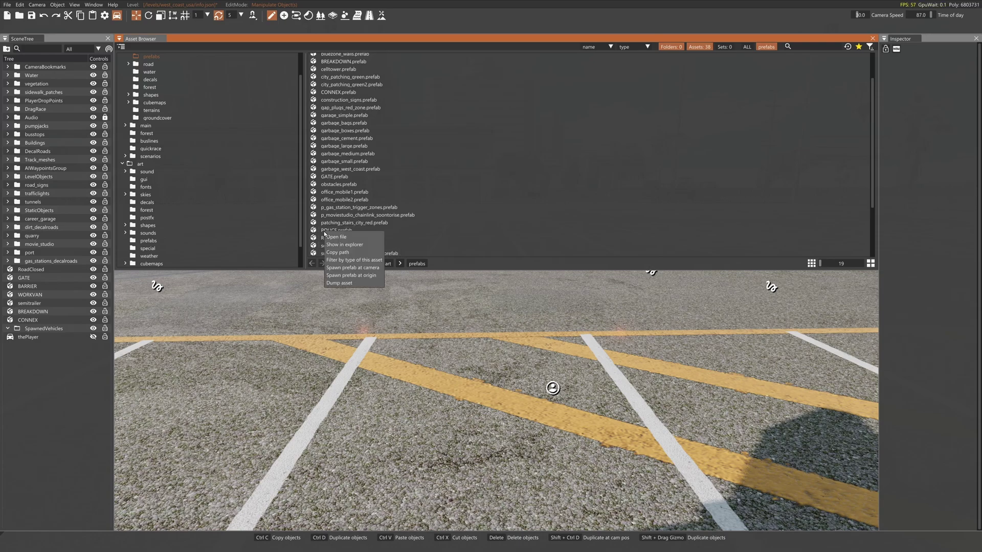
click(358, 268)
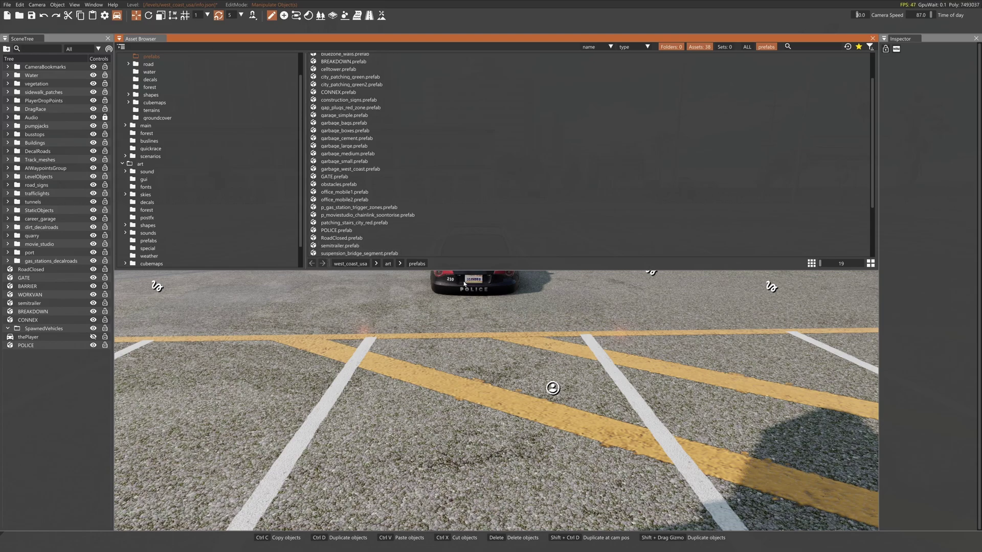
click(873, 38)
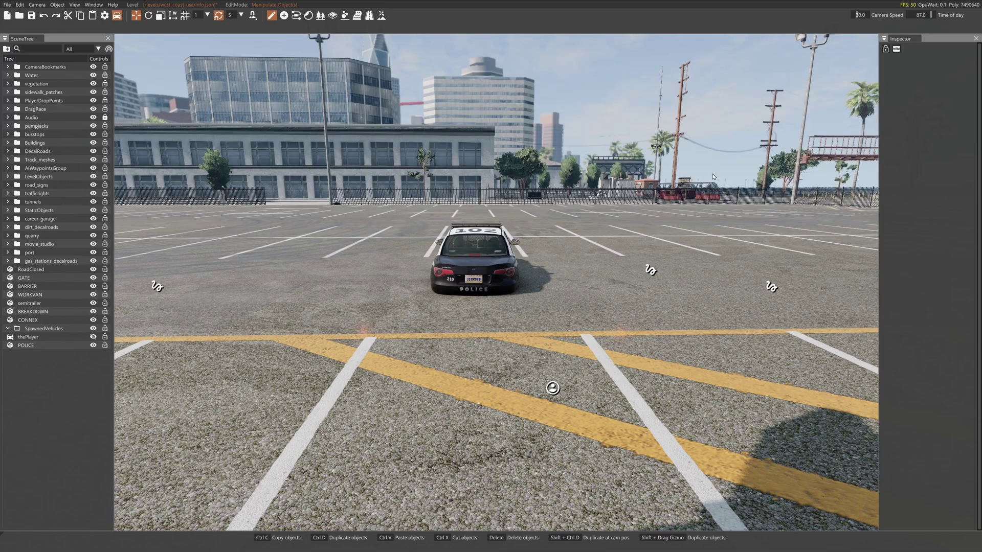
Raise the POLICE prefab so the police car's wheels sit above the pavement
right_drag(700, 270, 701, 270)
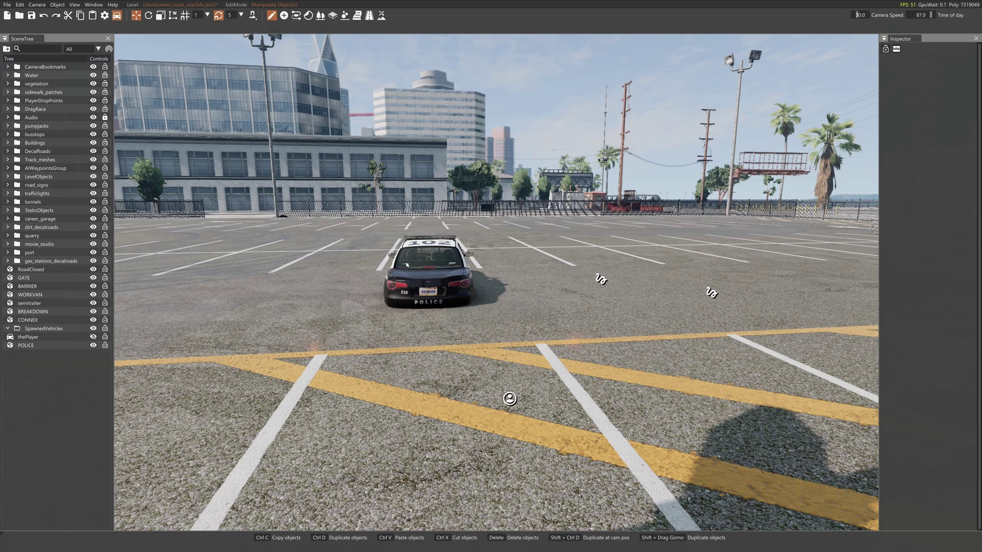
click(45, 346)
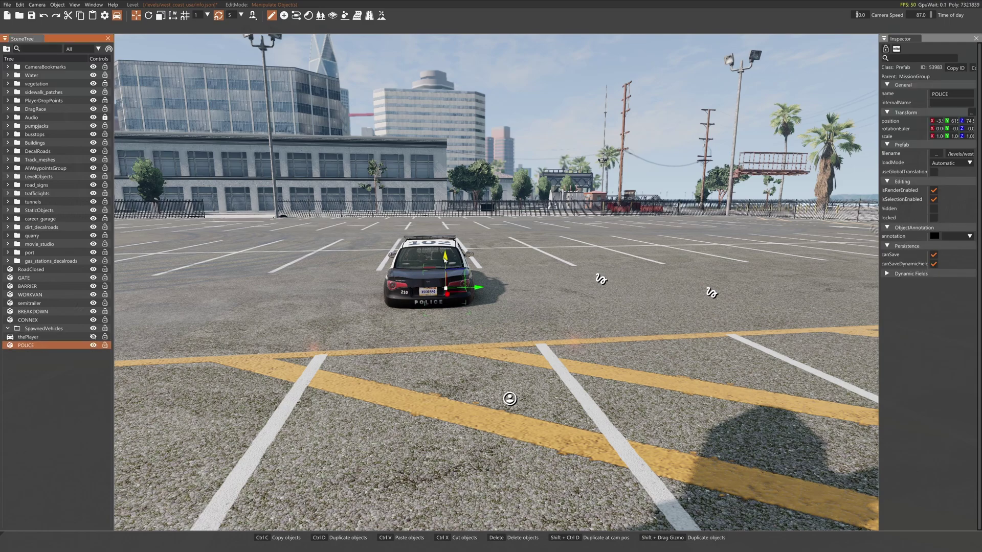
drag(445, 259, 447, 240)
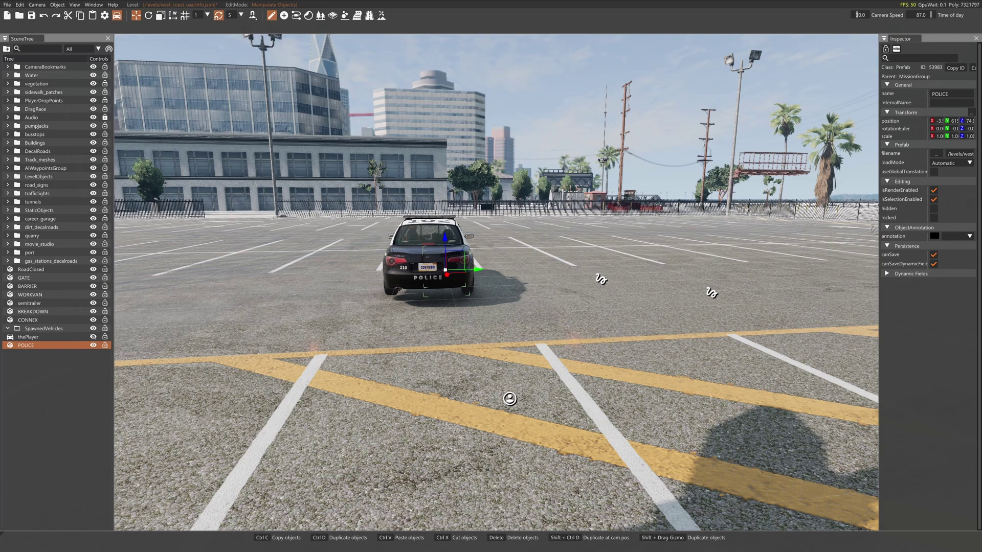
Move the POLICE prefab lengthwise across the parking lot, away from the yellow-striped area along the fence
right_drag(496, 282, 956, 282)
key(a)
key(a)
key(a)
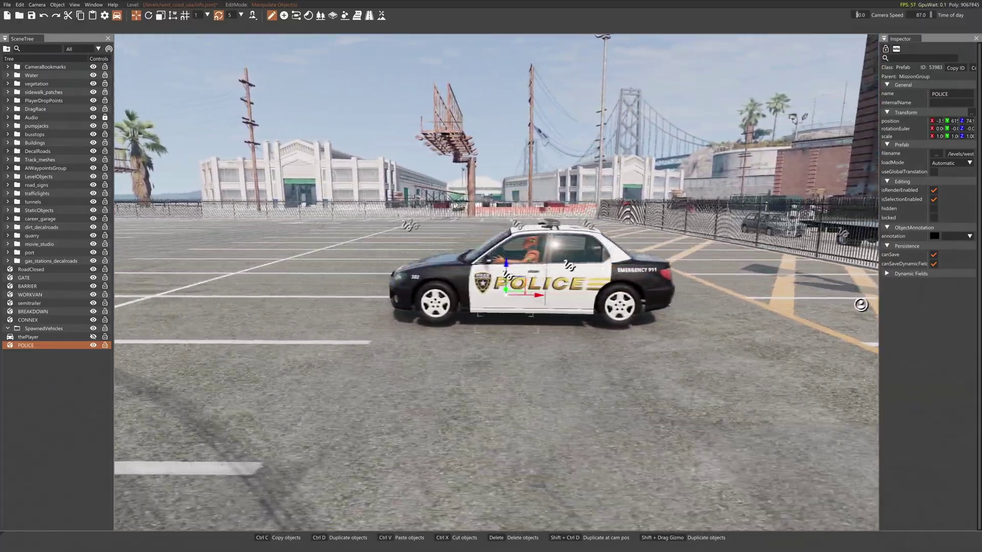
right_drag(495, 283, 611, 282)
key(a)
key(w)
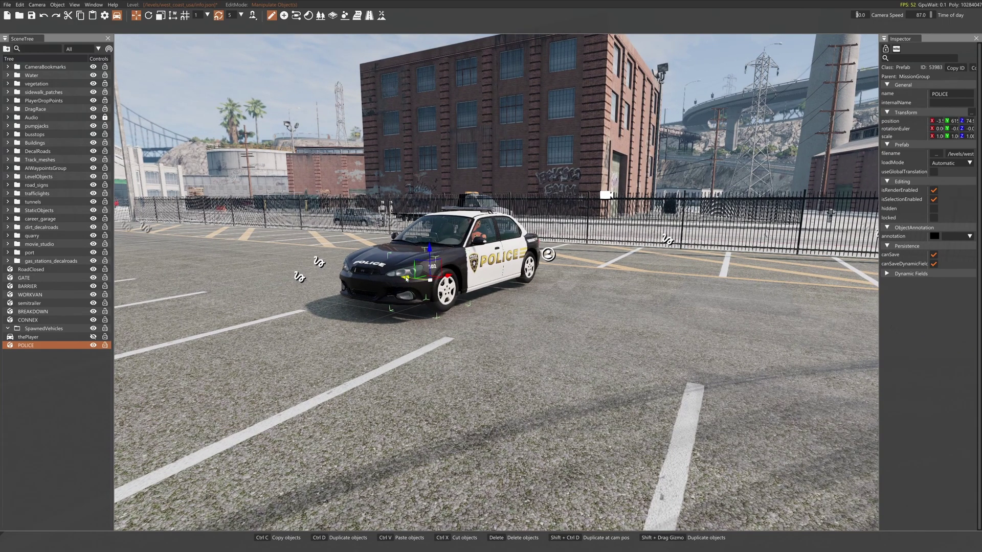
drag(406, 279, 231, 397)
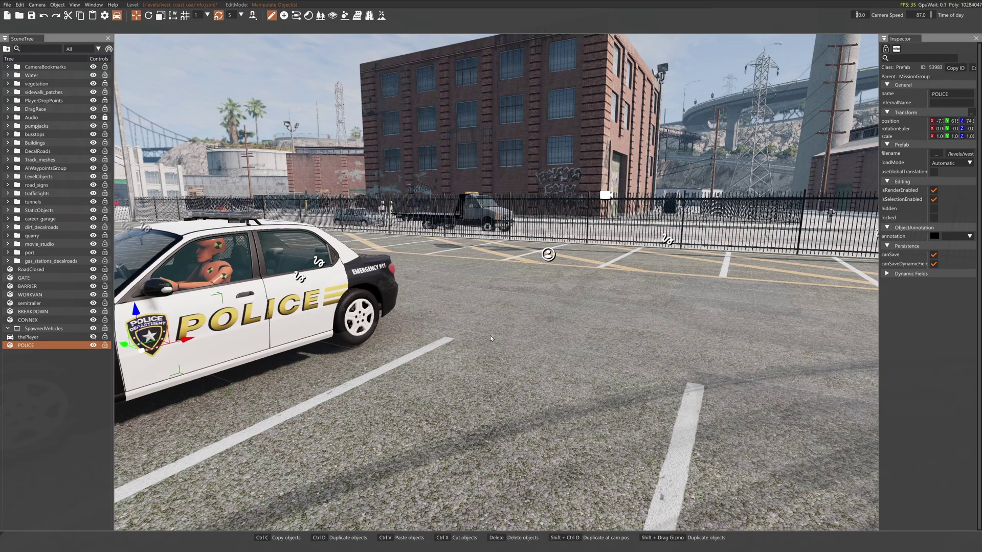
Shift the POLICE prefab sideways so the car sits between the white lines of a parking bay
key(s)
right_drag(491, 338, 613, 326)
key(a)
right_drag(409, 339, 391, 339)
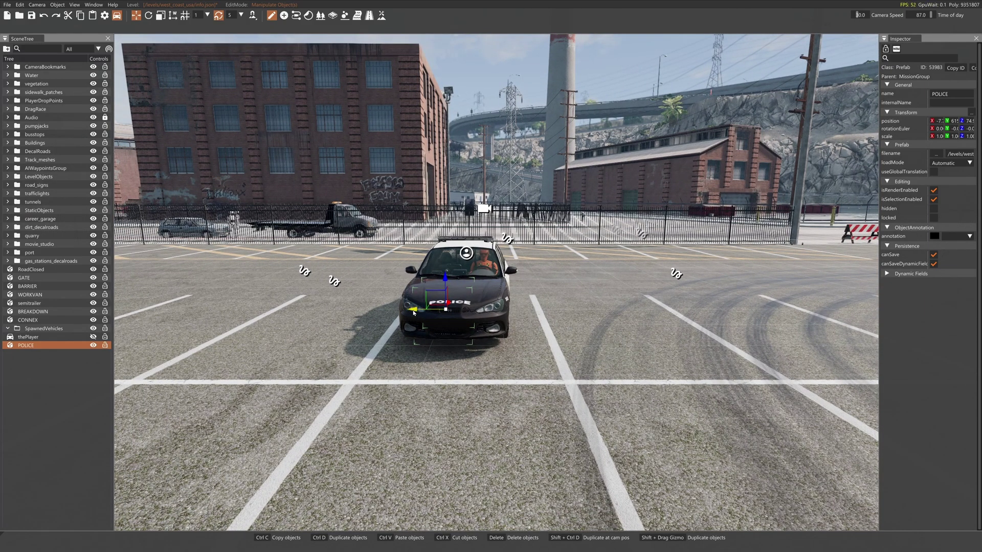
mouse_move(413, 313)
mouse_down()
mouse_move(445, 315)
mouse_move(429, 315)
mouse_up()
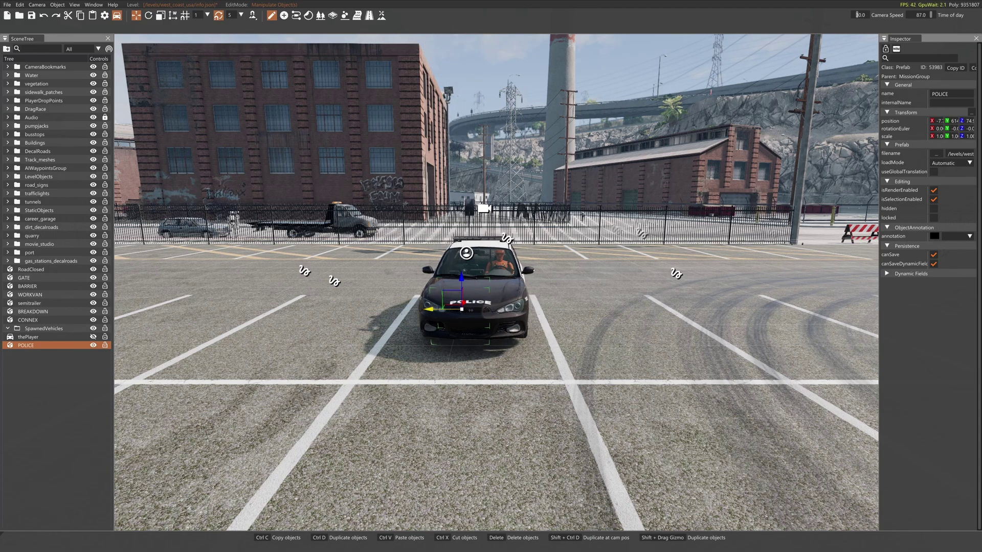
Rotate the POLICE prefab about 180 degrees around its vertical axis and slide it back into the middle of the parking bay
key(a)
right_drag(429, 310, 133, 386)
key(w)
key(d)
key(d)
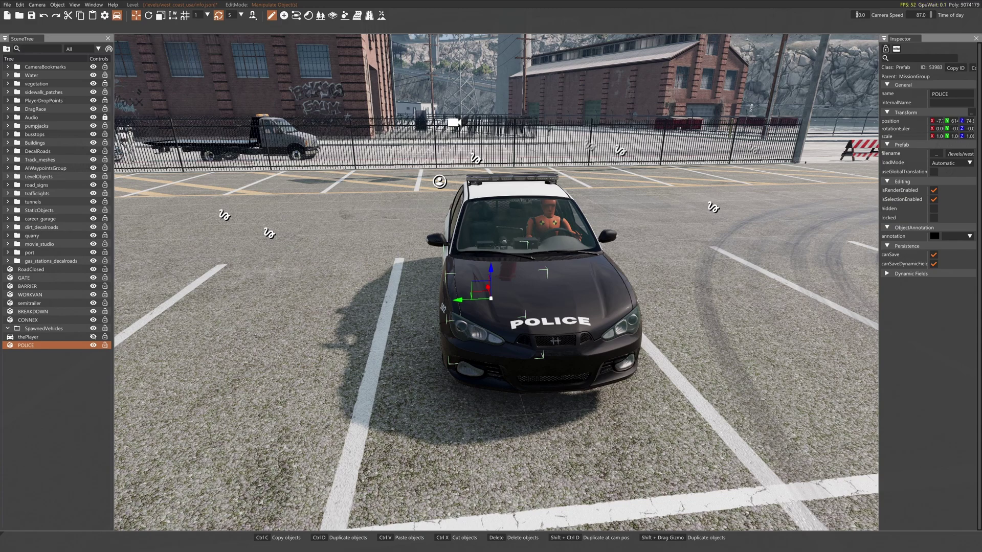
key(2)
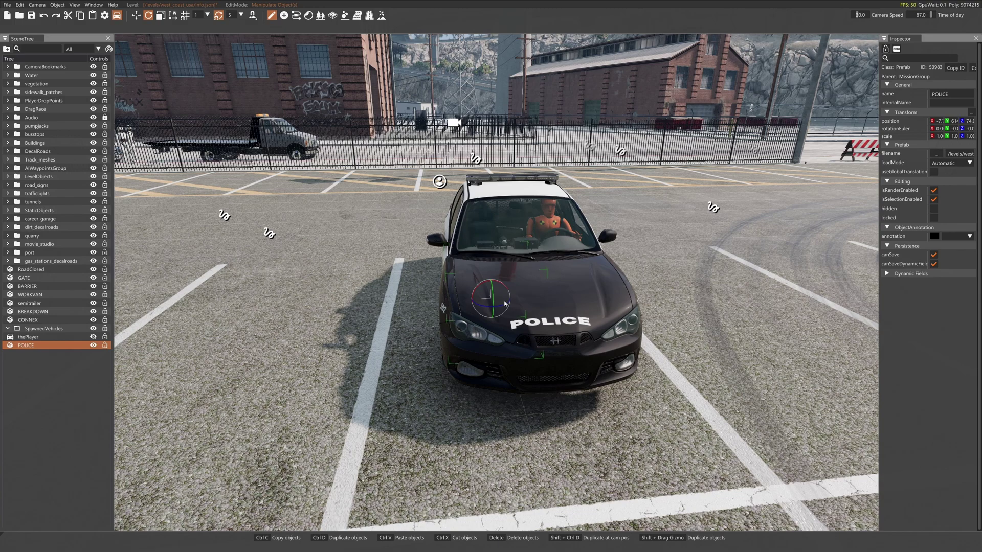
key(1)
key(2)
drag(509, 309, 464, 310)
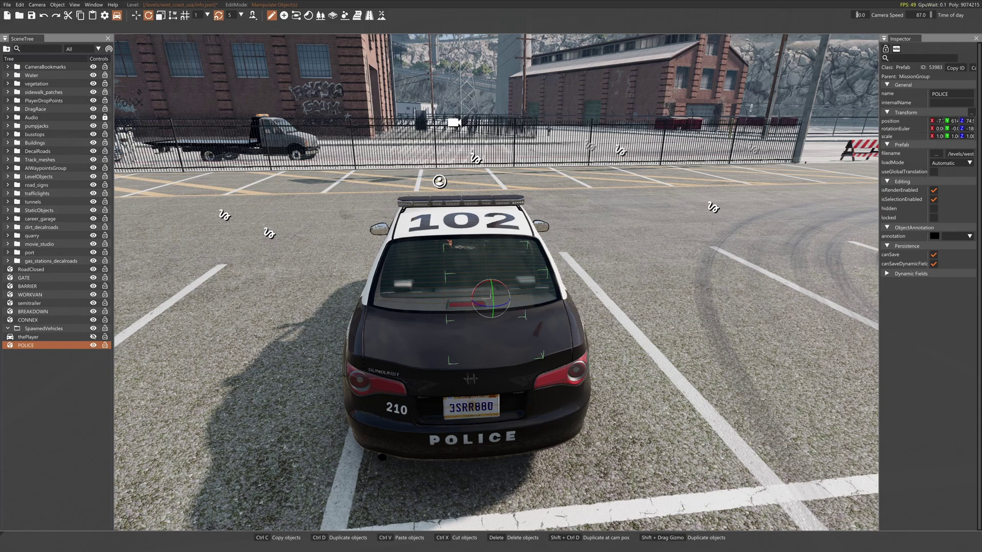
key(1)
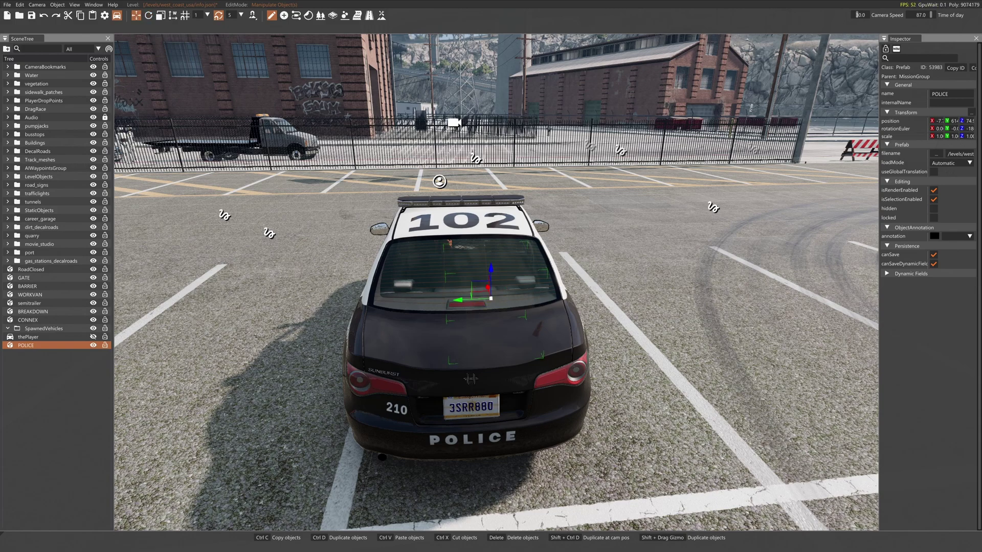
drag(455, 306, 502, 310)
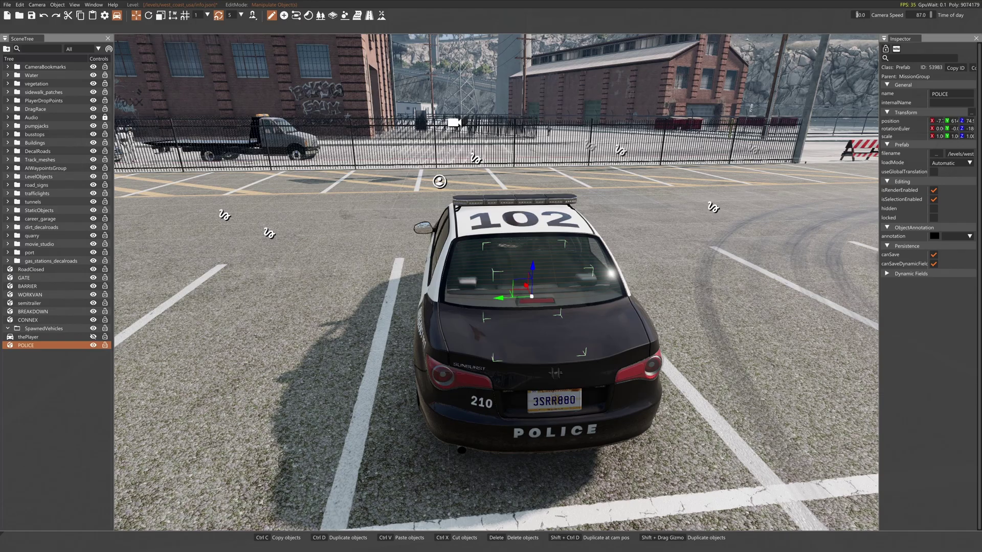
Lower the POLICE prefab slightly so the police car rests on the pavement
right_drag(502, 311, 747, 264)
key(a)
key(s)
key(s)
key(a)
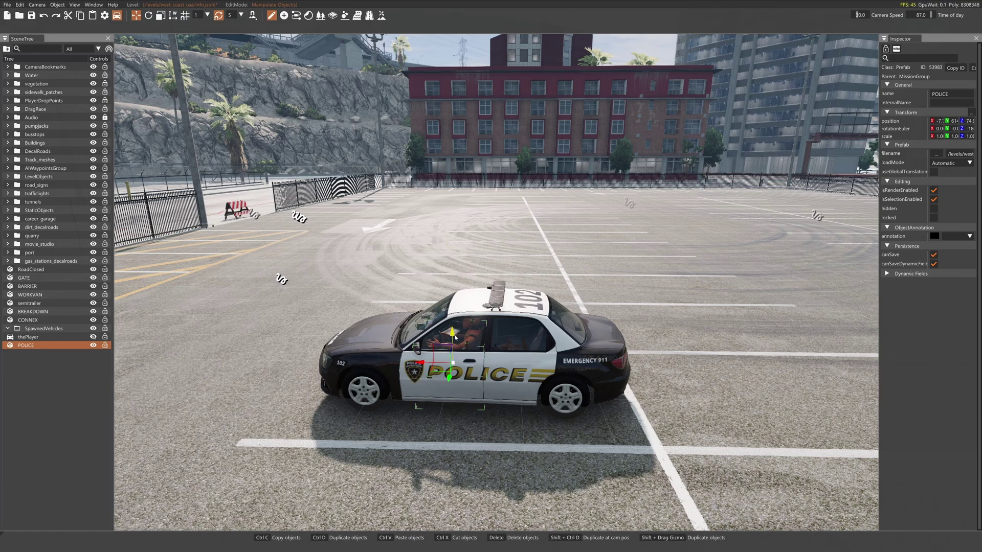
drag(452, 335, 453, 339)
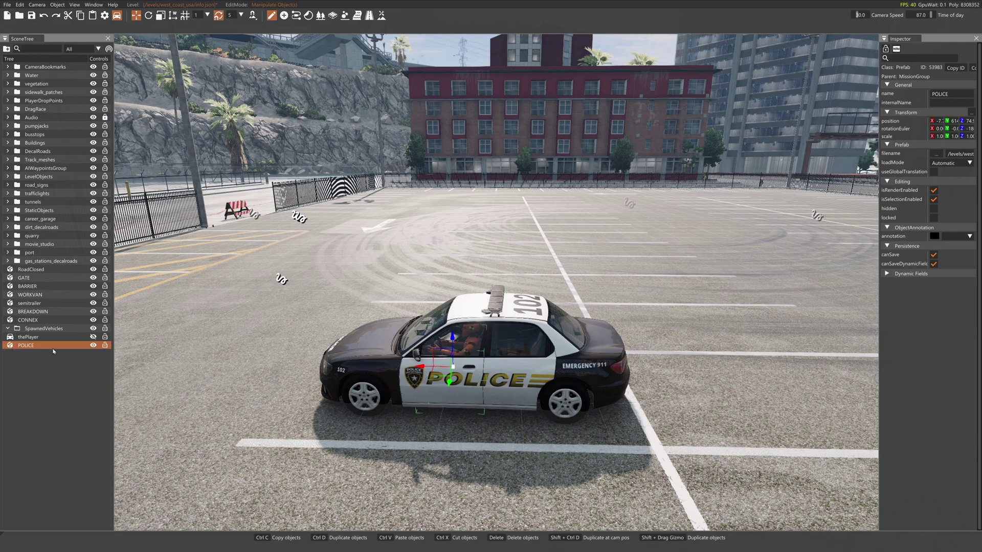
double_click(91, 347)
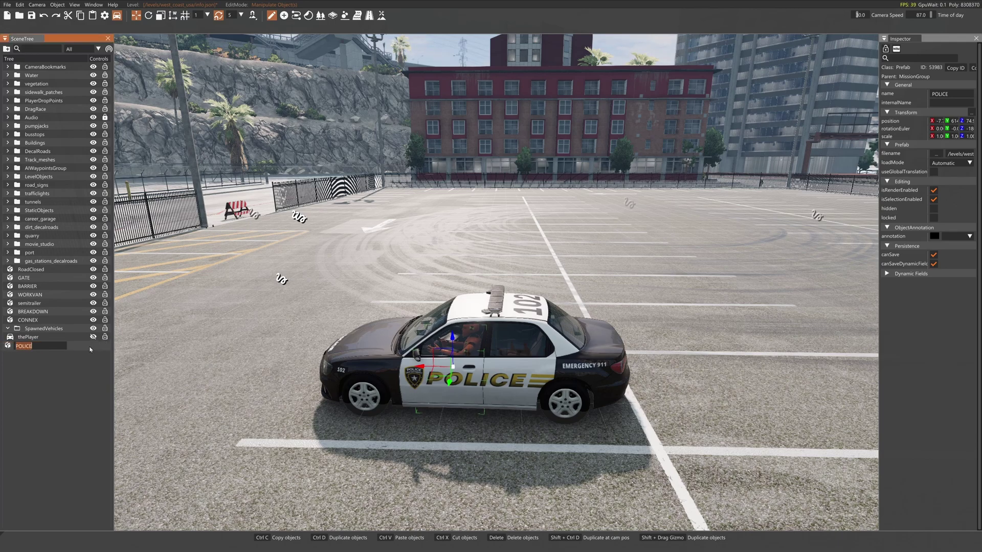
click(10, 372)
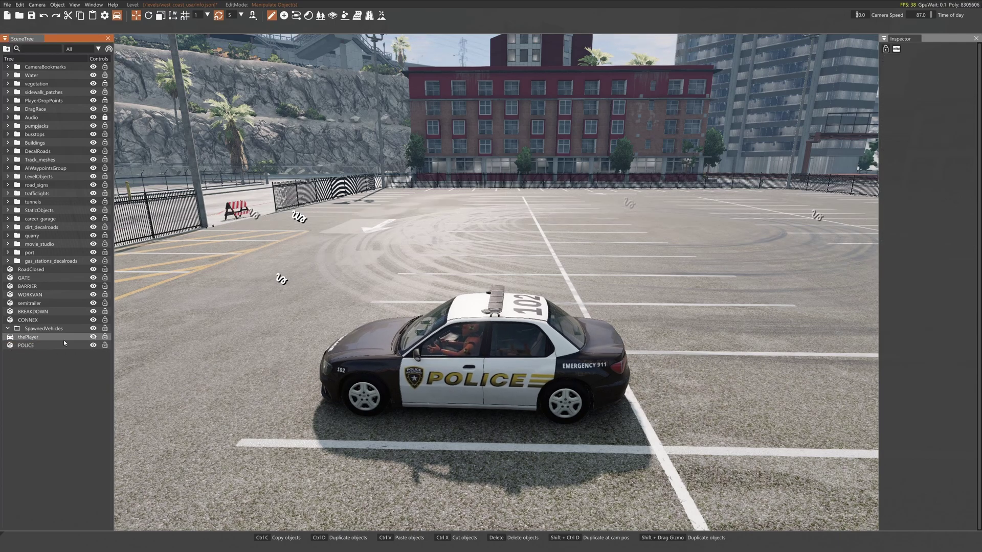
click(93, 346)
click(93, 345)
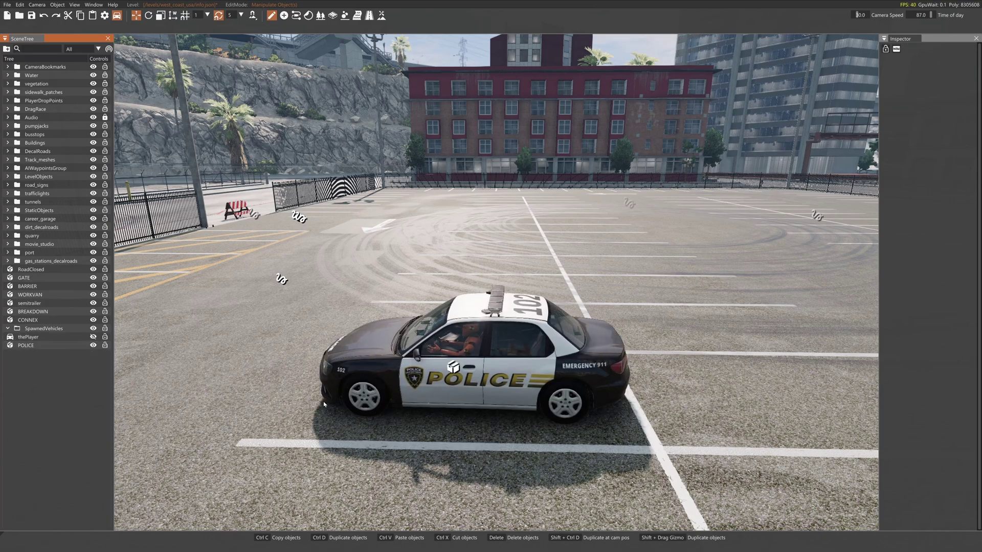
Make the pickup thePlayer visible again in the scene tree
mouse_move(326, 403)
right_down()
mouse_move(384, 403)
mouse_move(325, 403)
right_up()
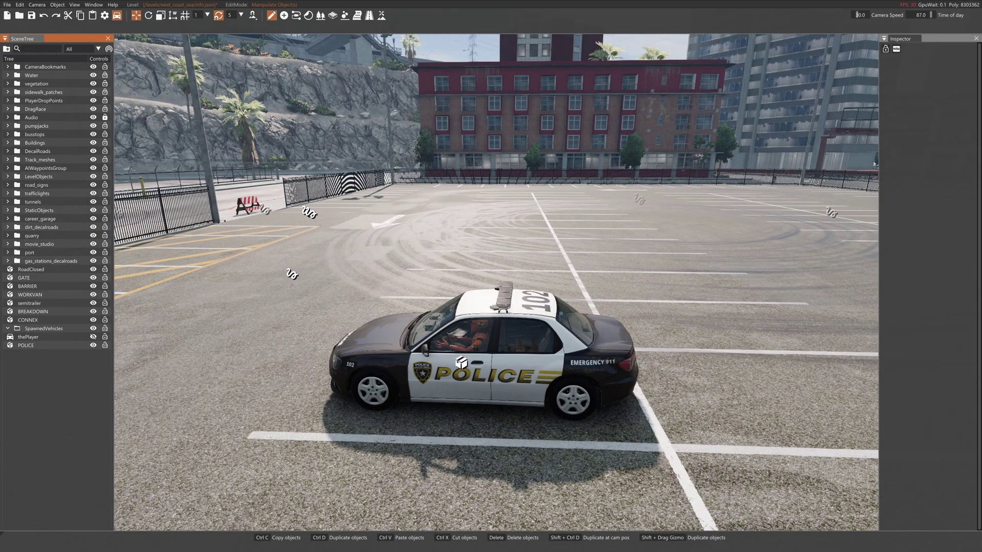
click(939, 377)
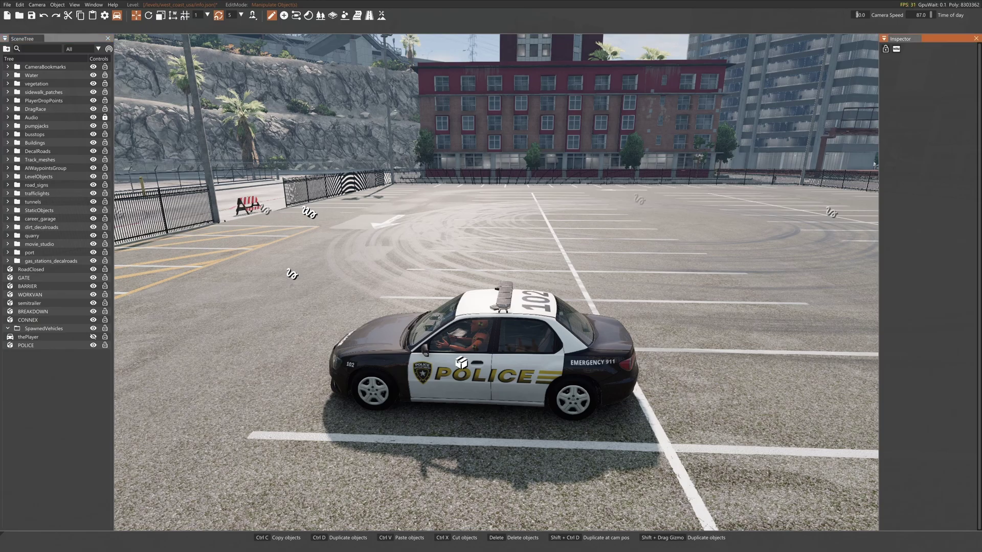
right_drag(496, 282, 276, 283)
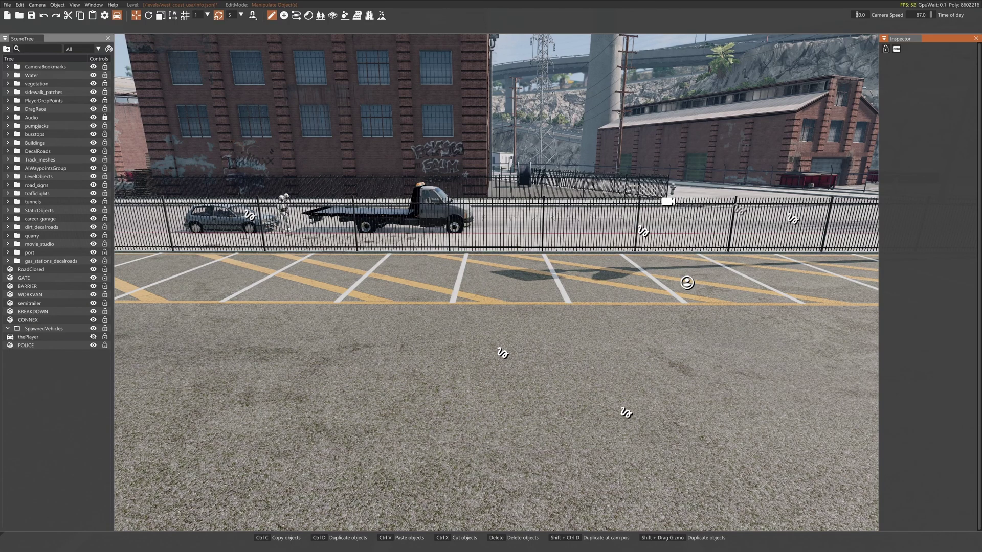
click(93, 337)
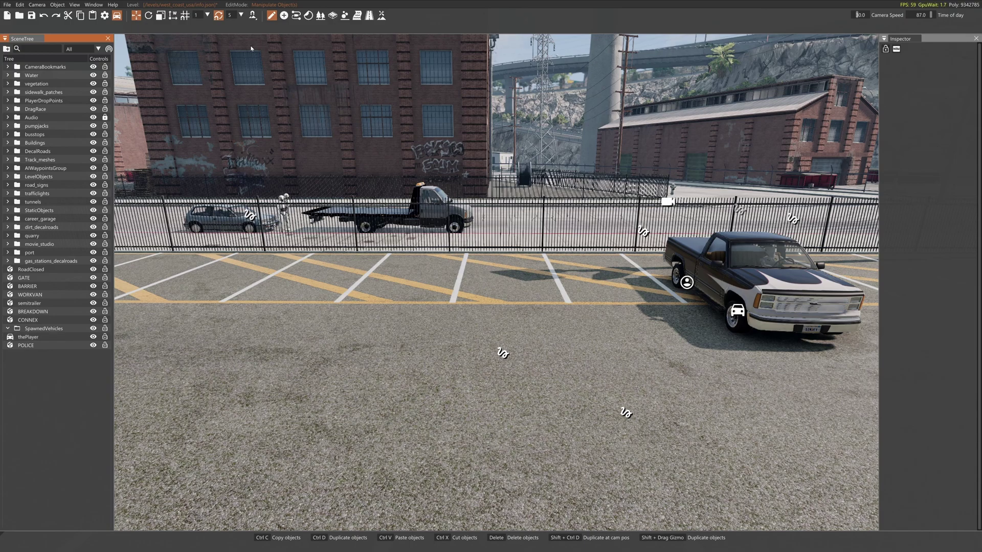
Save the level, leave the world editor and look around the police car parked in the bay
click(31, 15)
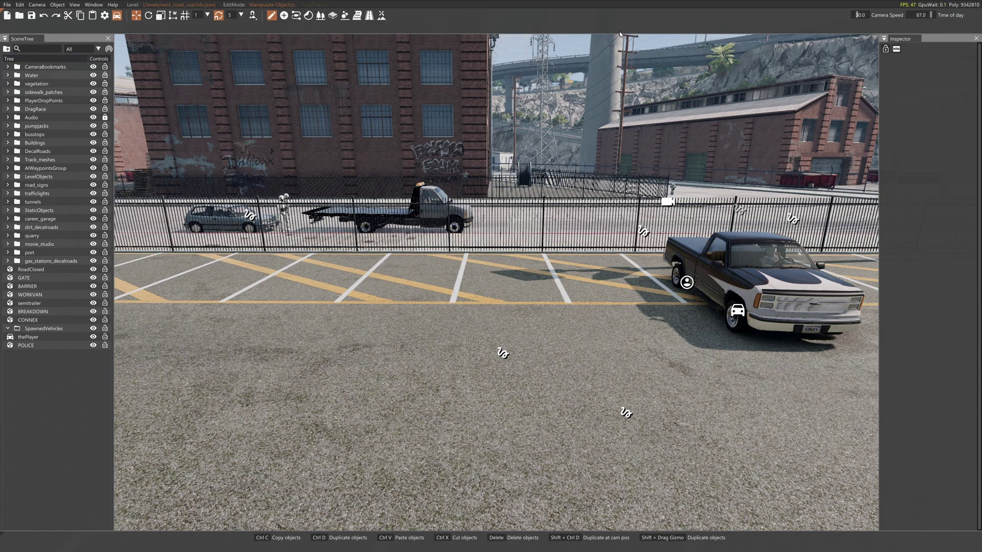
key(F11)
key(KP_6)
key(KP_6)
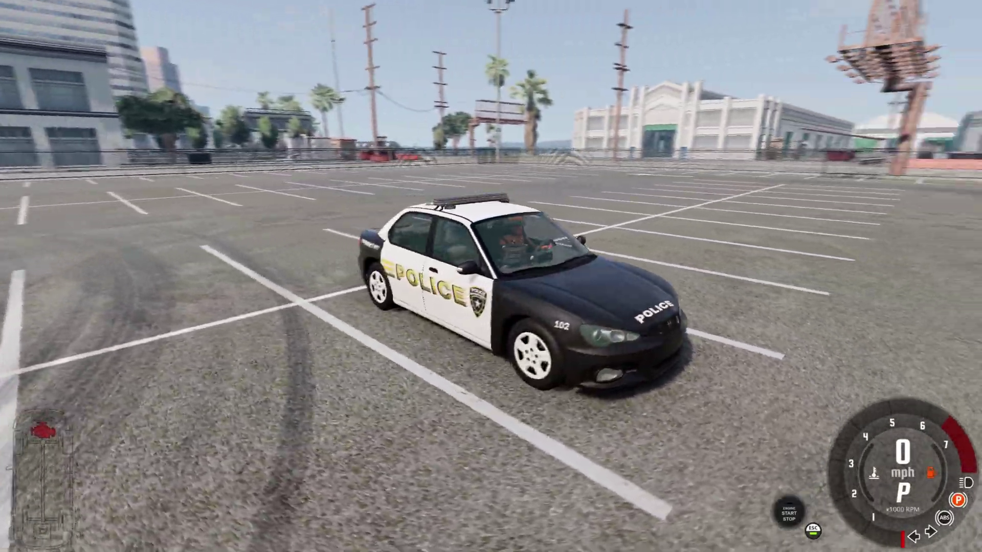
key(KP_4)
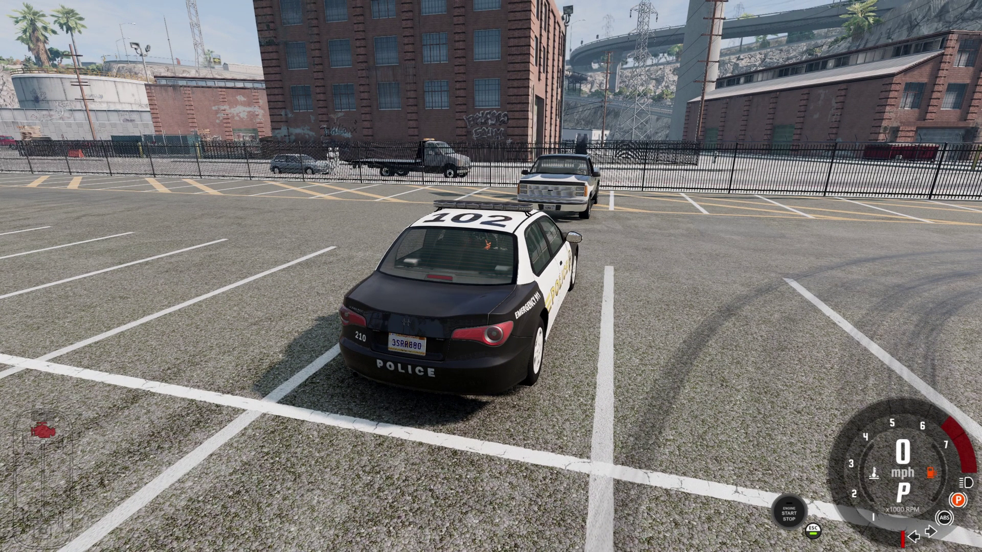
Choose West Coast, USA as the freeroam level from the main menu
key(Escape)
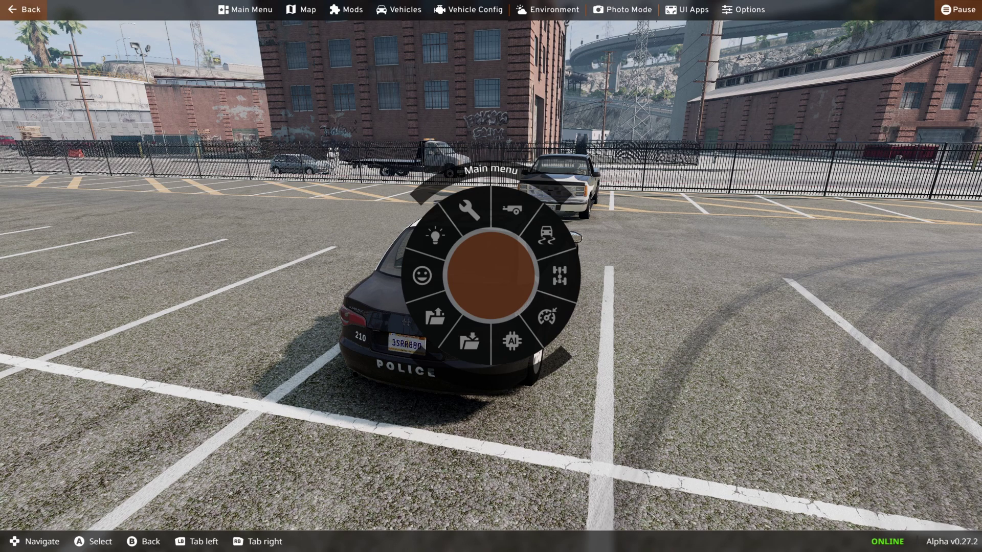
click(245, 10)
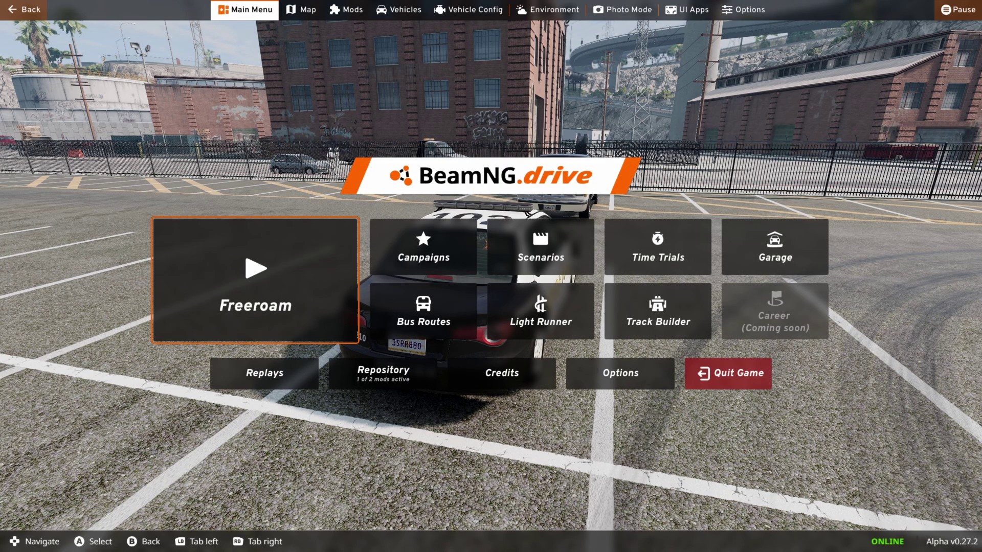
key(Return)
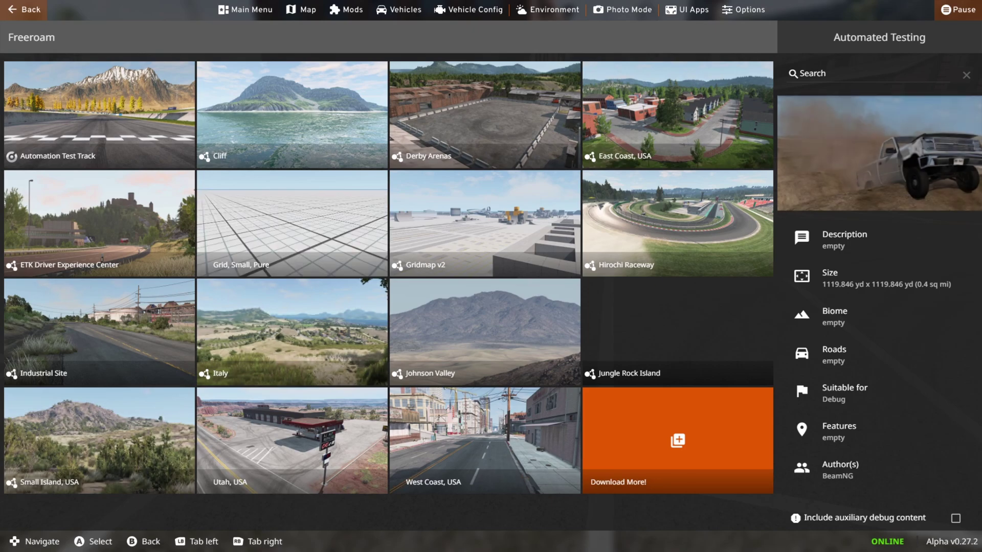
key(Down)
key(Down)
key(Down)
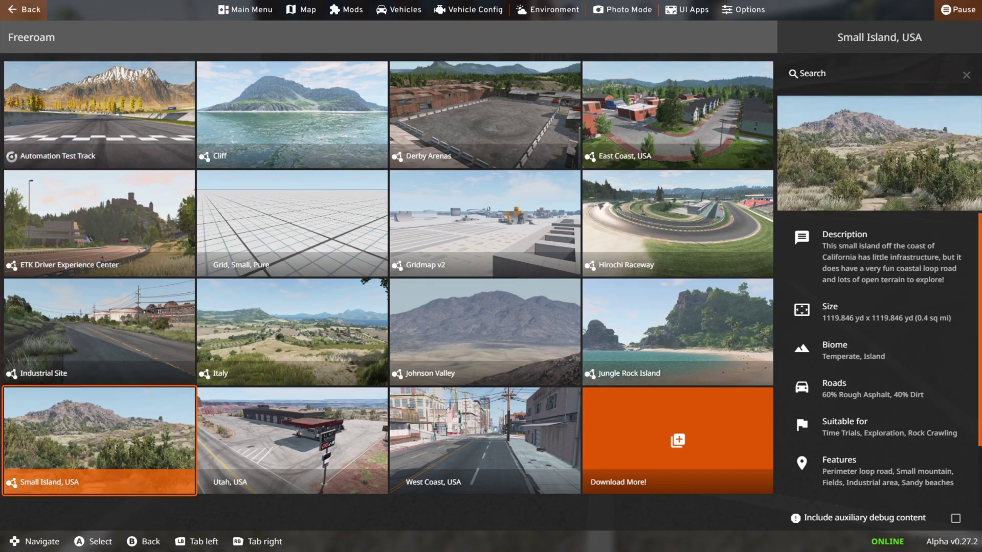
key(Right)
key(Right)
key(Return)
Spawn into the level at the Dockyards spawn point
key(Right)
key(Right)
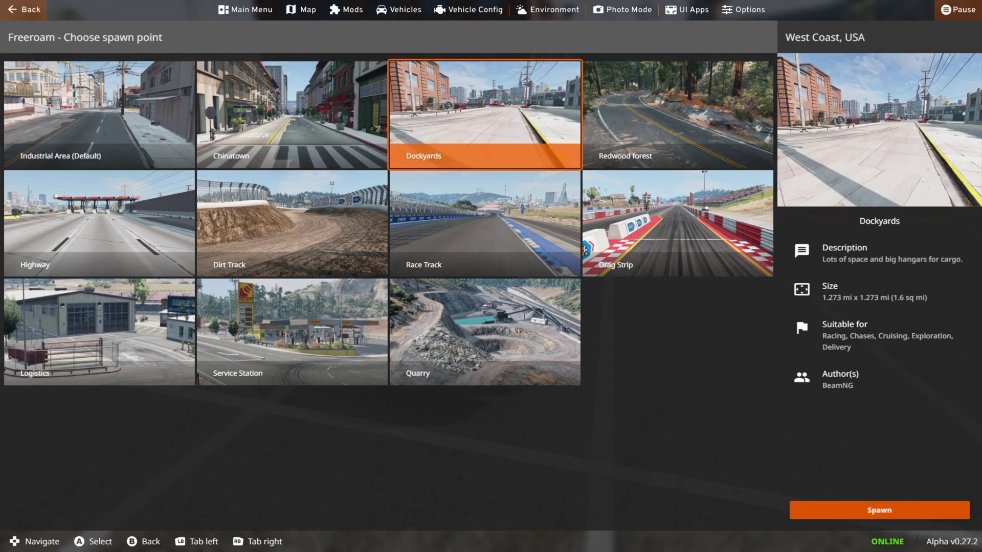
key(Return)
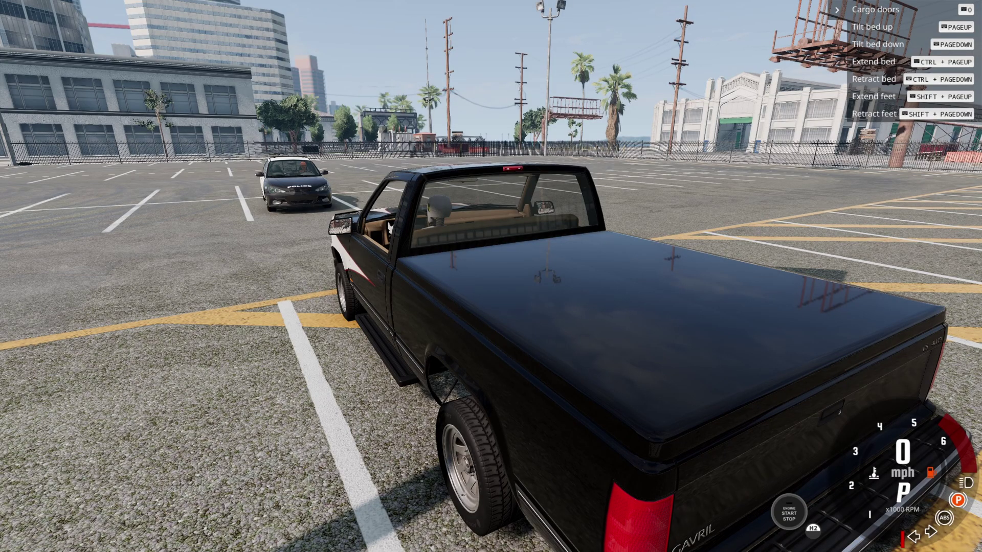
Drive the pickup across the parking lot near the police car and view both vehicles from several angles
scroll(491, 276, down, 3)
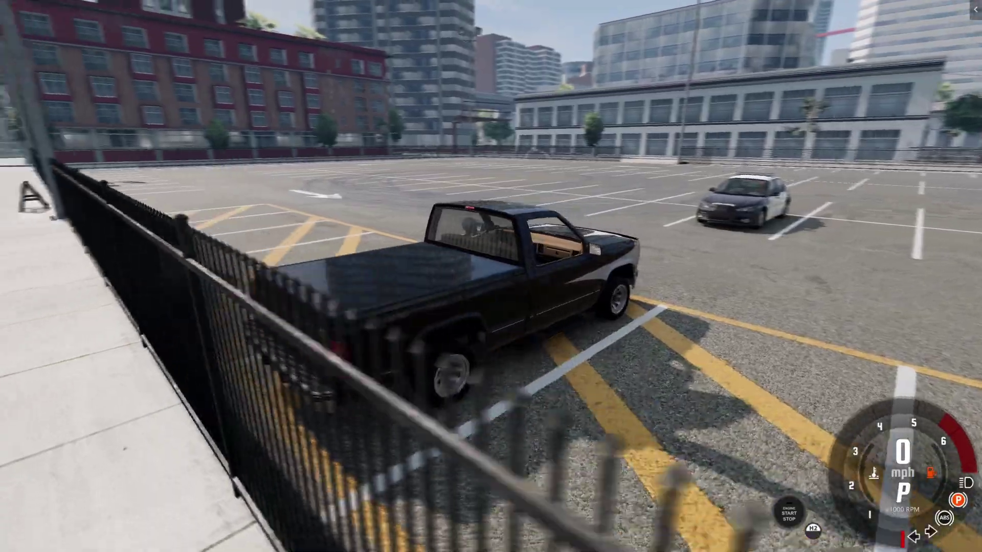
key(v)
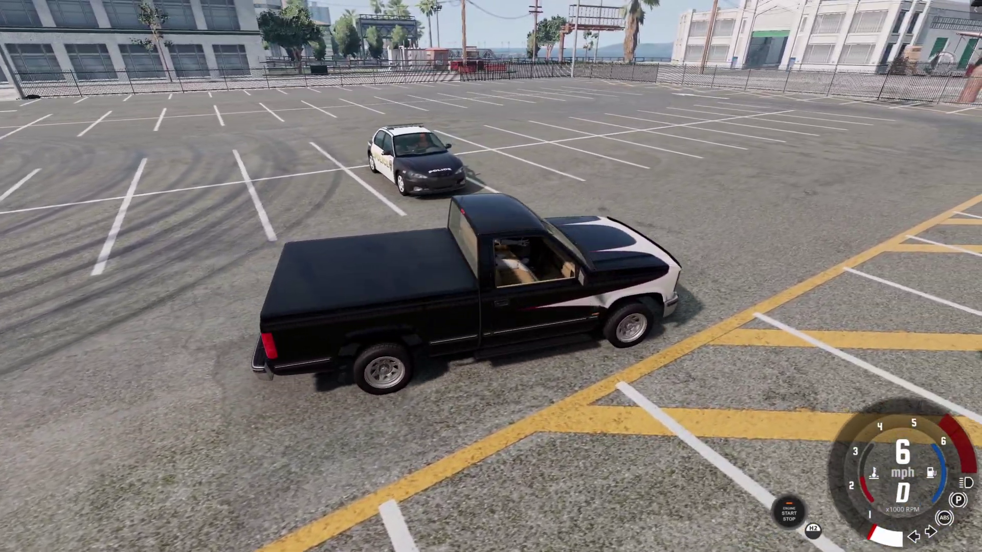
key(Down)
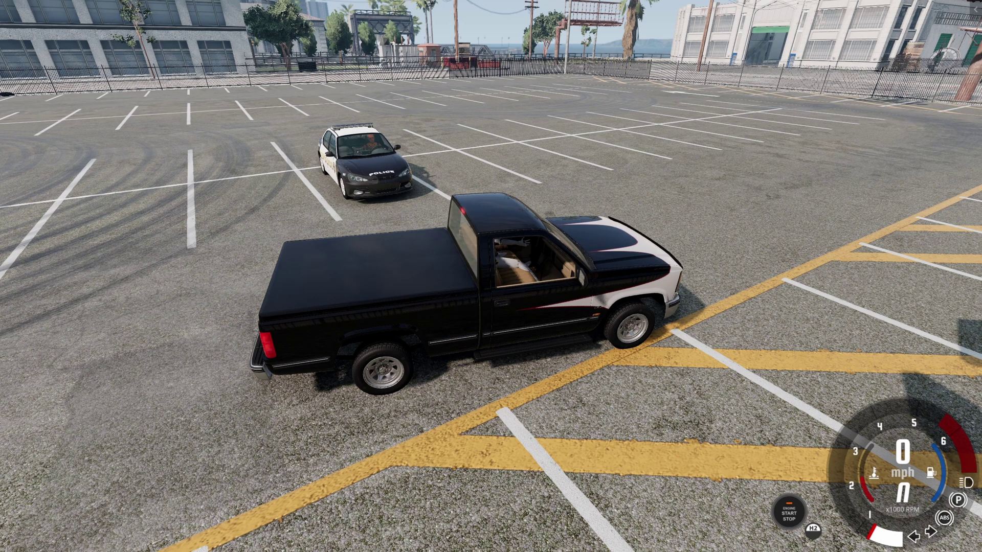
key(F11)
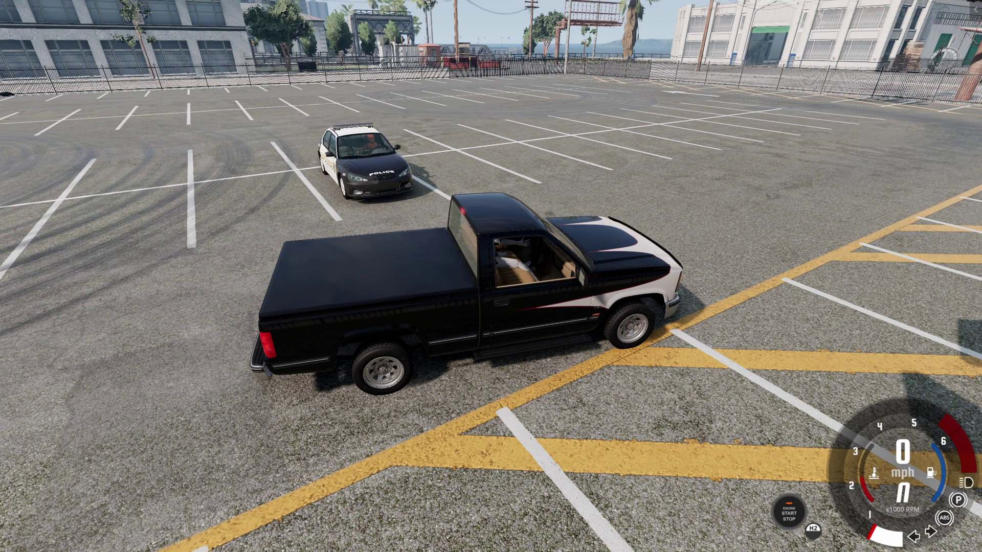
key(KP_6)
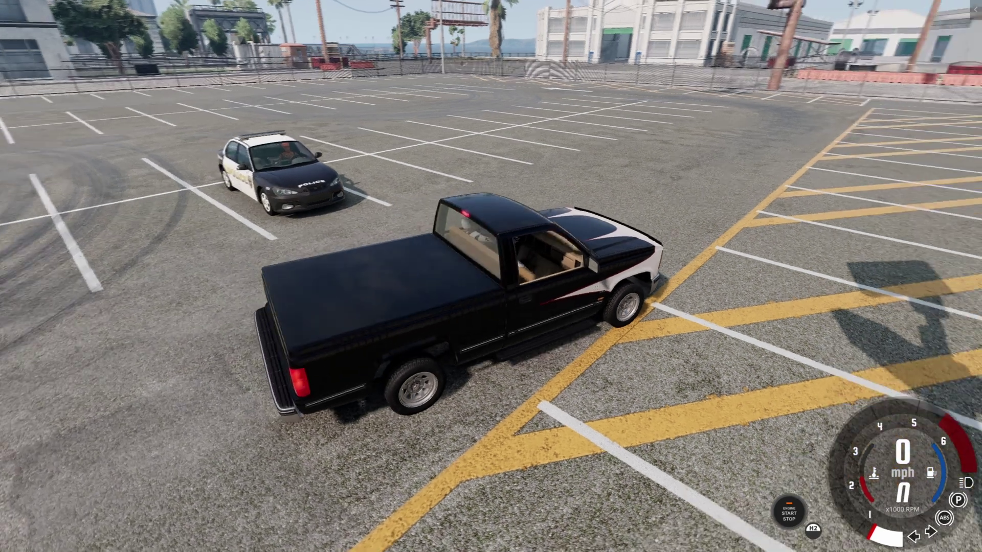
key(KP_4)
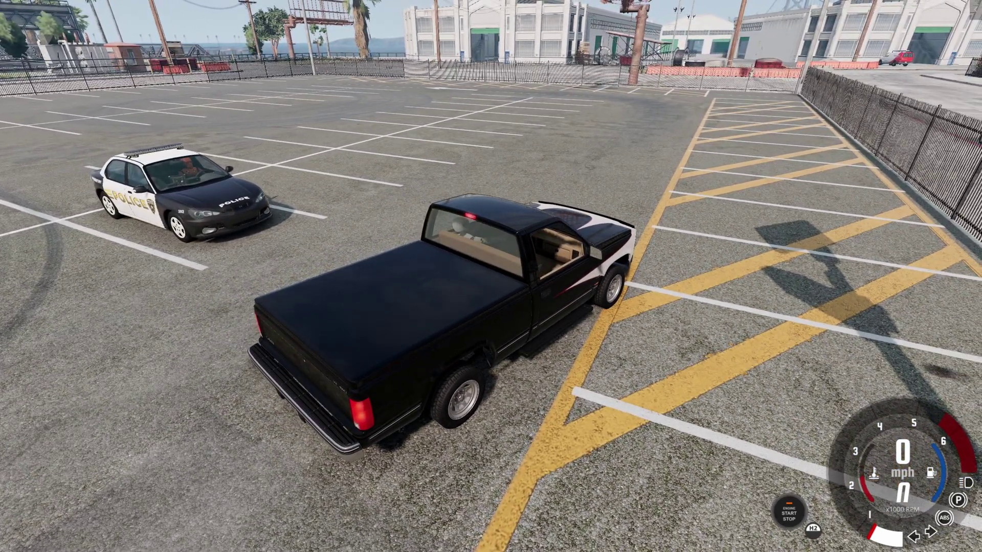
Reopen the world editor and select the POLICE prefab in the scene tree with the police car in view
key(F11)
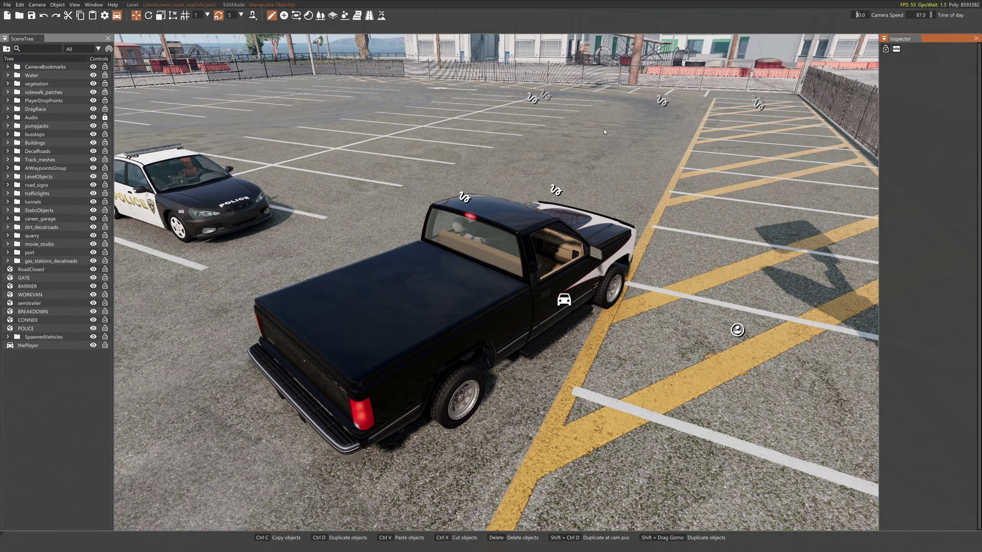
right_drag(603, 129, 286, 115)
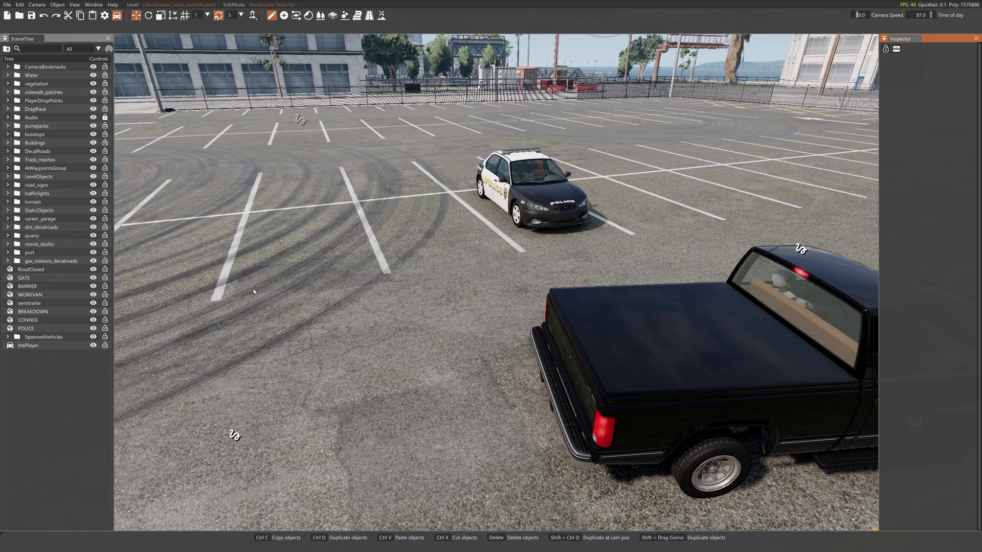
right_click(24, 331)
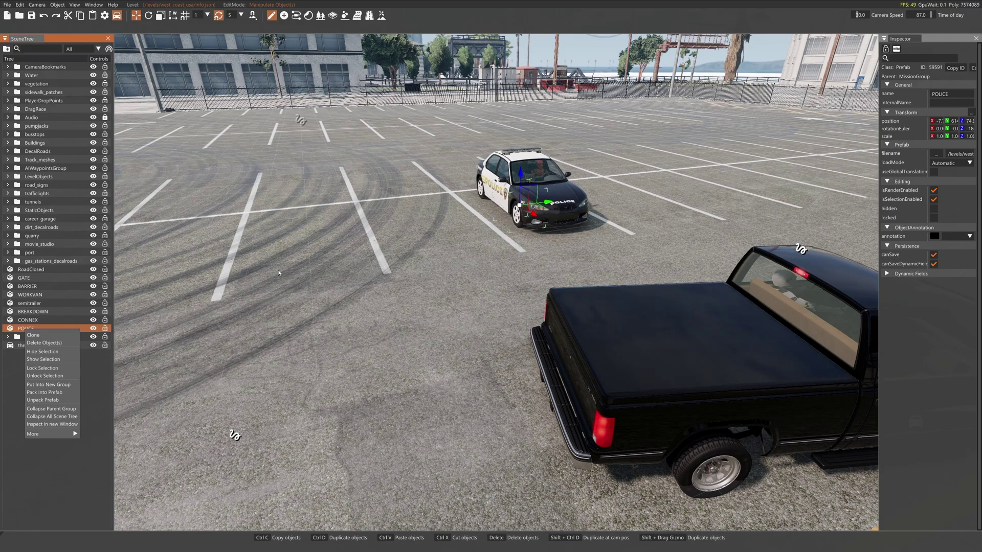
click(143, 354)
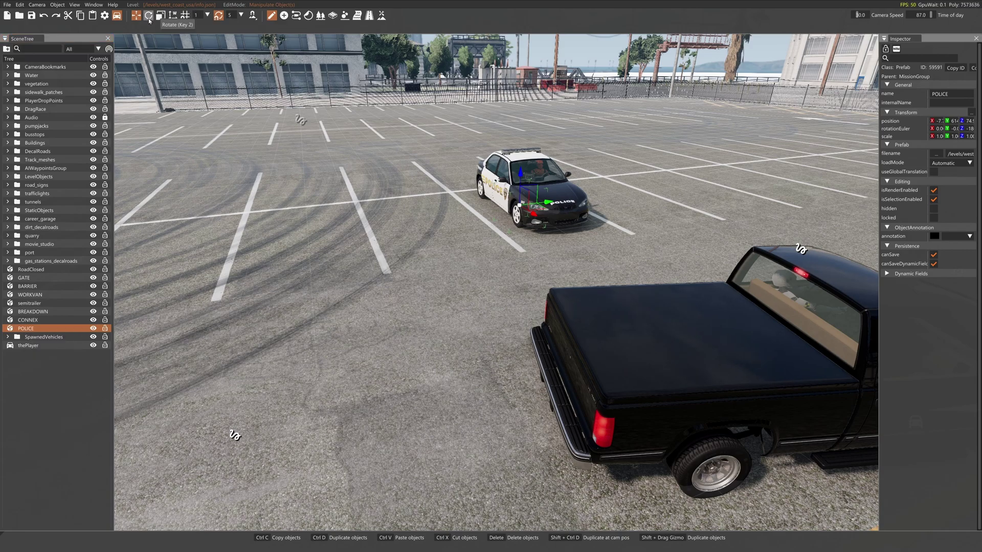
Locate POLICE.prefab in the Asset Browser, show its folder in the file explorer, and close both windows
click(90, 8)
click(102, 21)
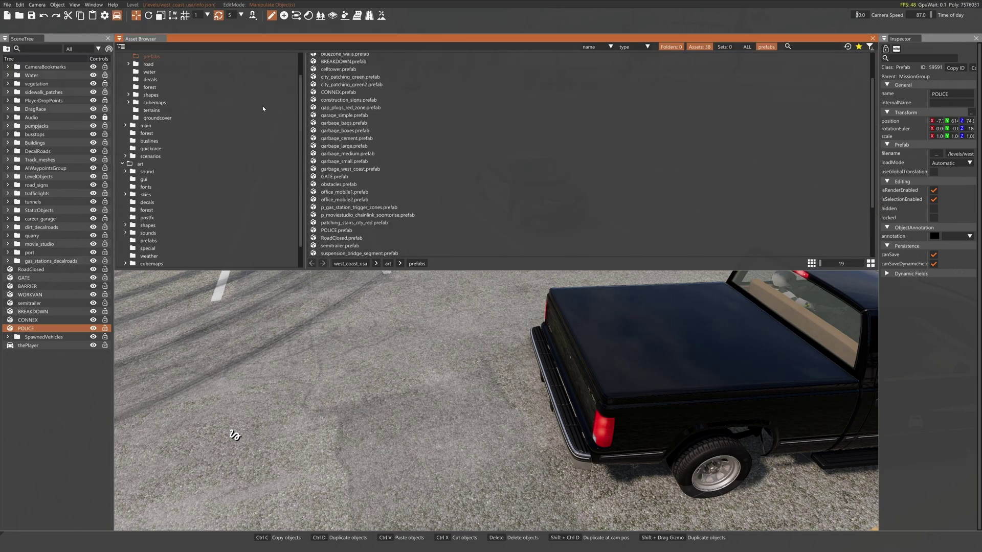
right_click(324, 231)
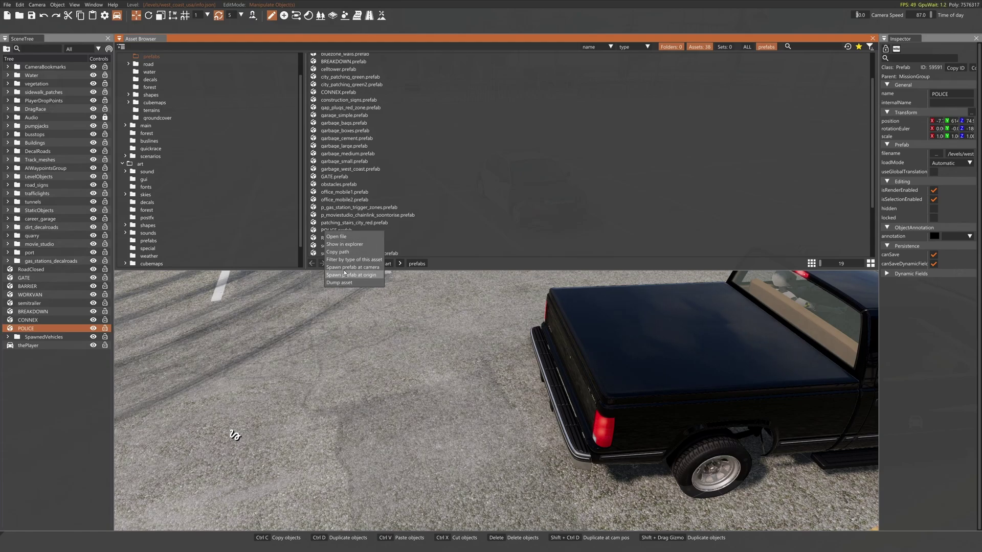
click(342, 243)
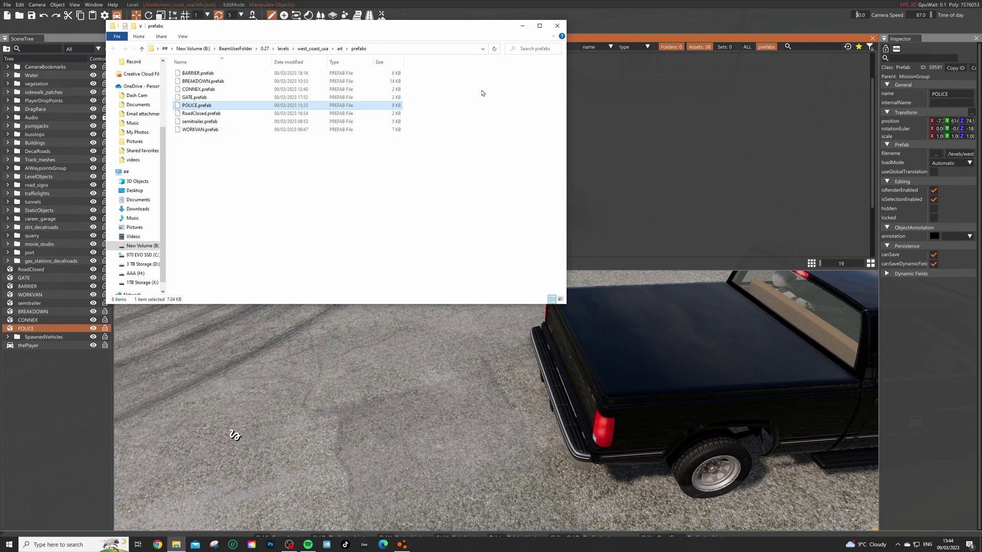
click(558, 27)
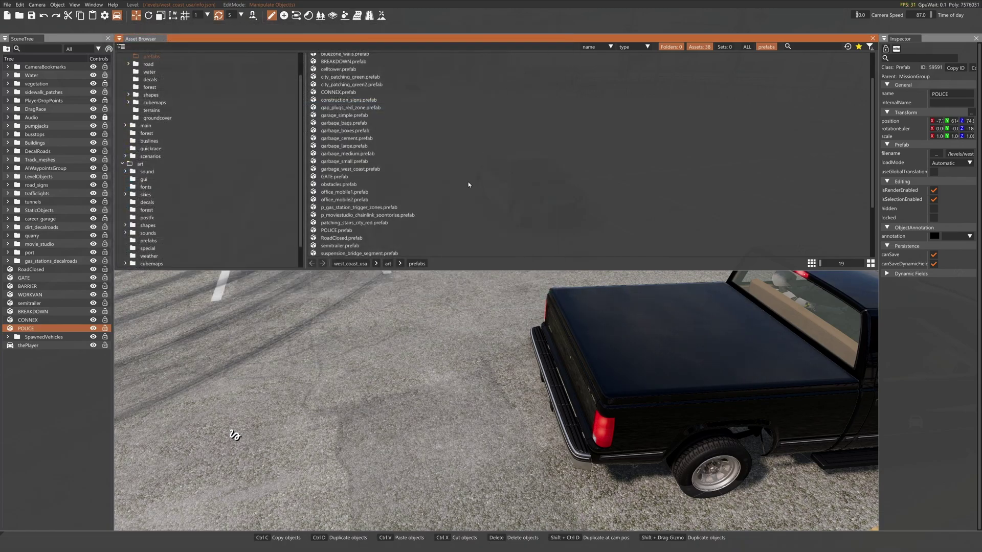
click(318, 354)
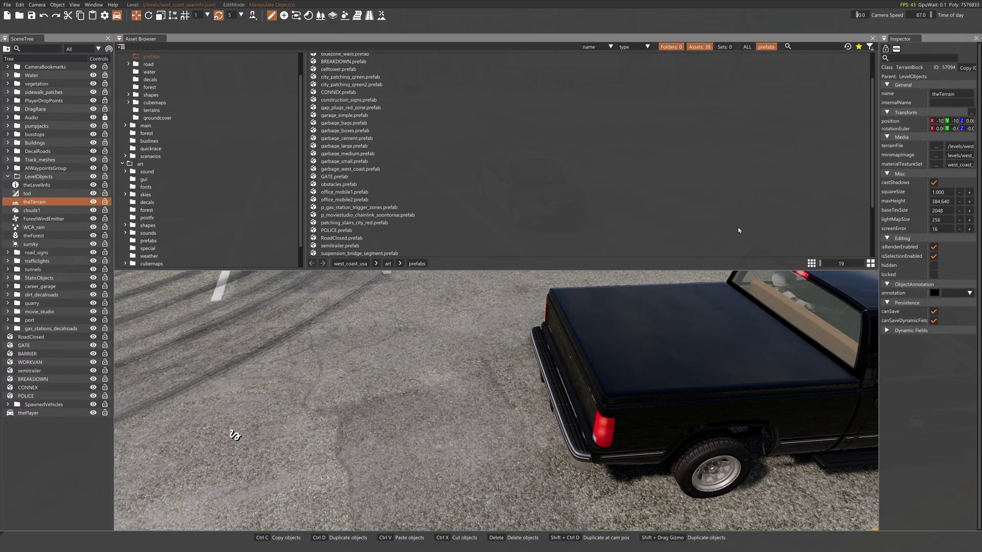
click(873, 39)
click(873, 39)
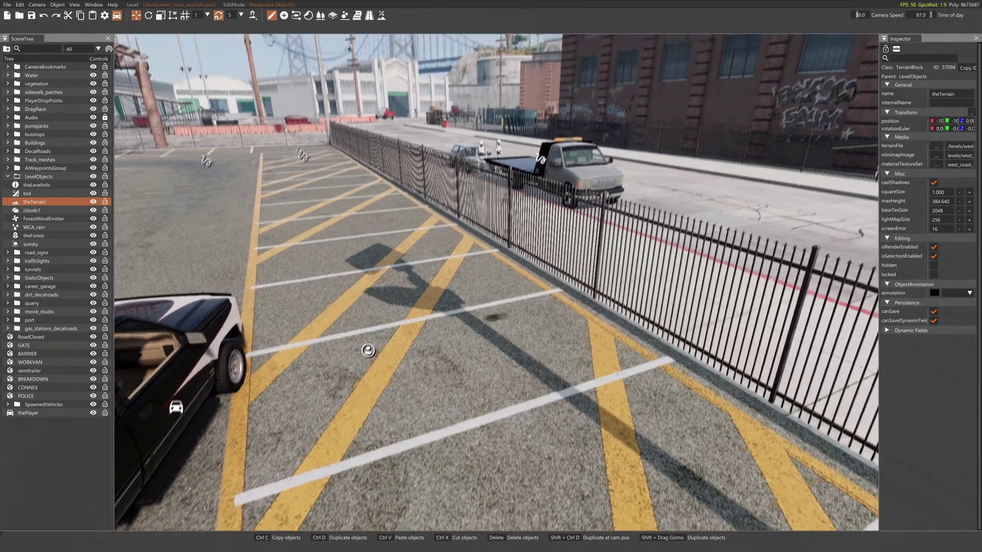
Select the GATE, BARRIER, WORKVAN and semitrailer prefabs together in the scene tree
right_drag(528, 260, 525, 218)
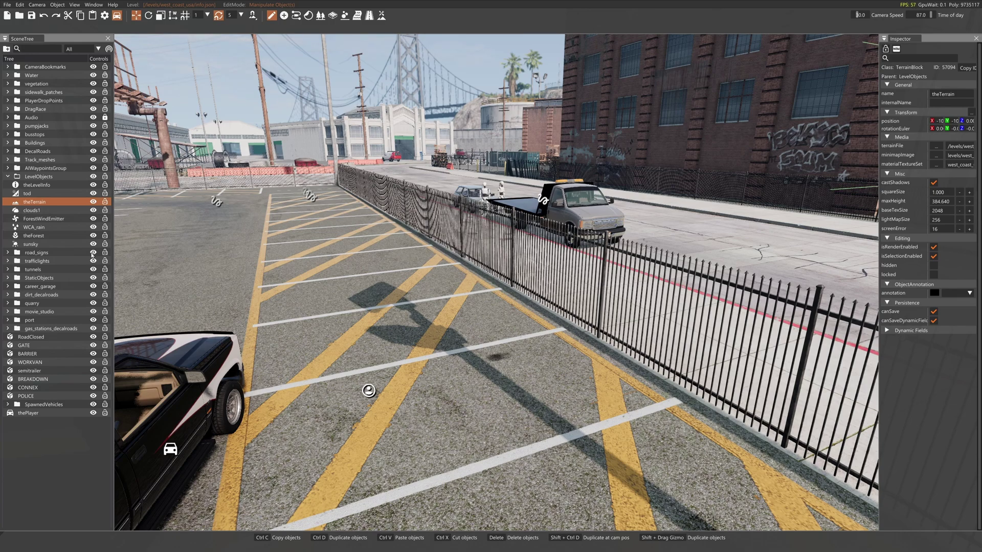
right_drag(255, 316, 80, 313)
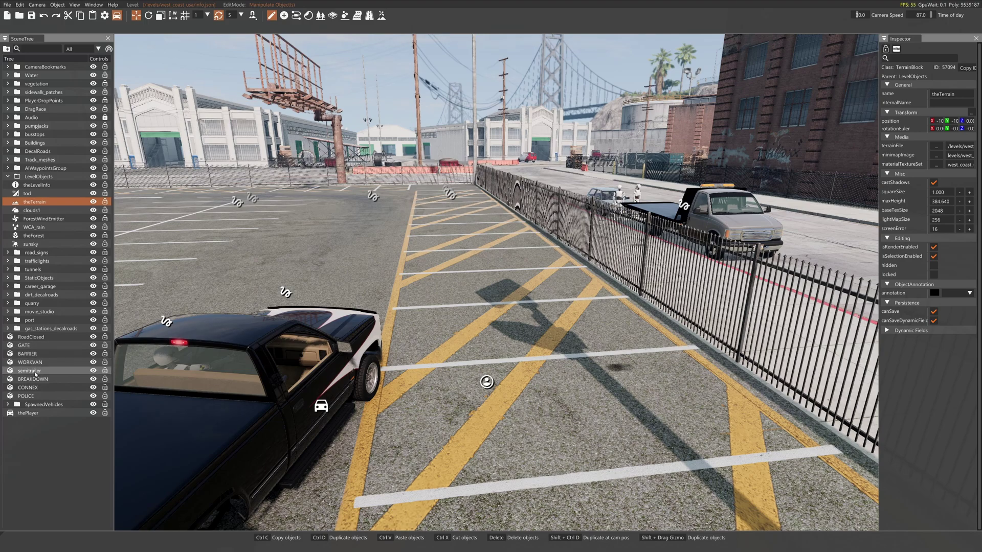
click(34, 346)
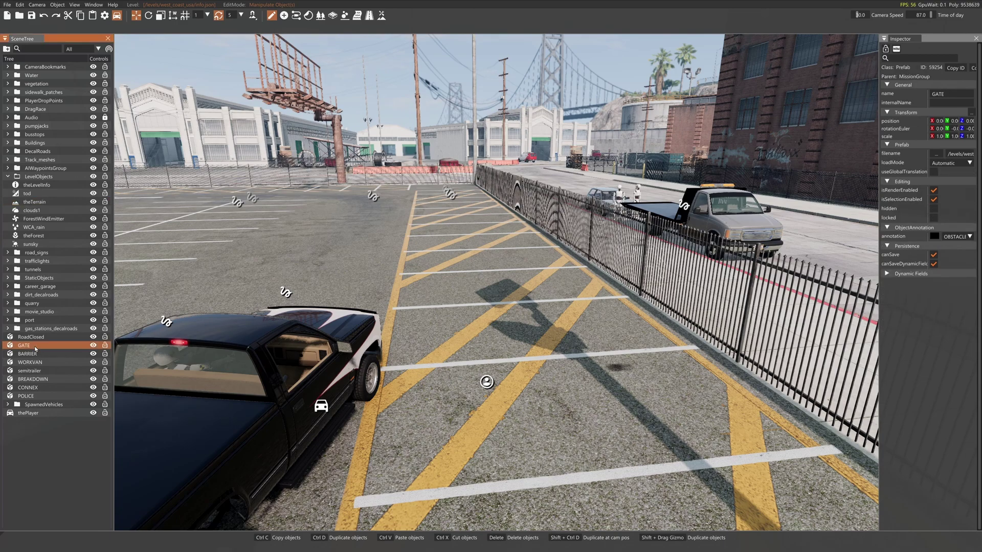
ctrl+click(37, 355)
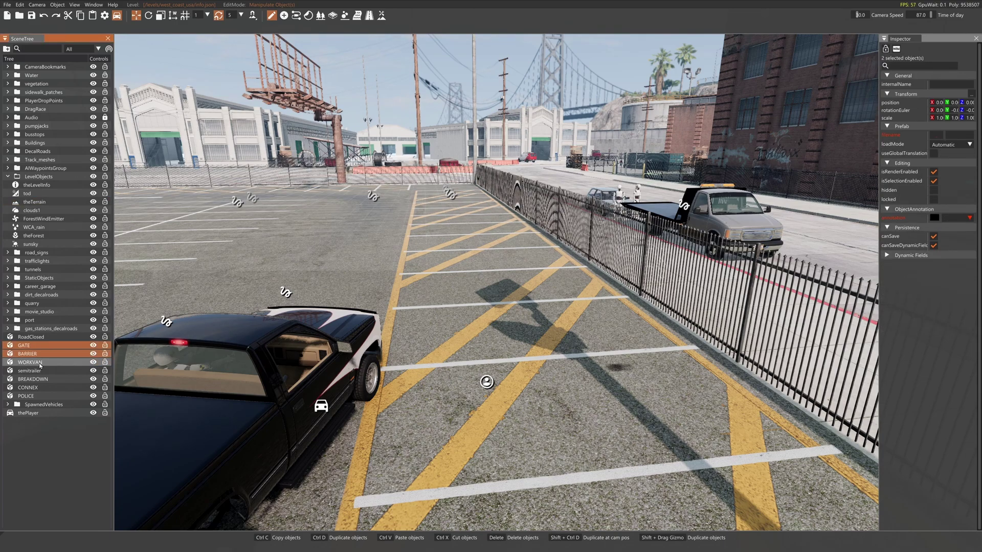
ctrl+click(39, 363)
ctrl+click(41, 373)
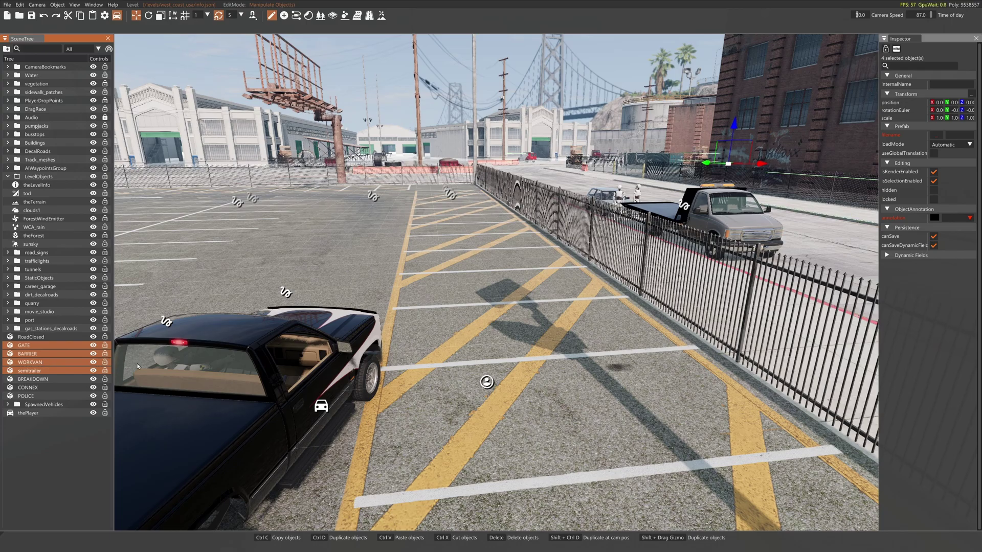
right_drag(215, 363, 38, 366)
key(s)
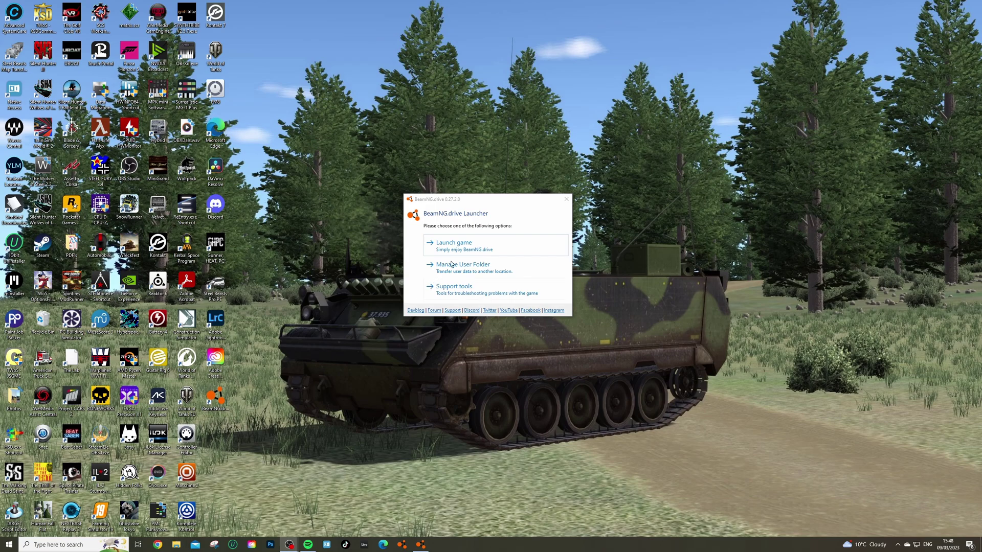
Open the support tools in the BeamNG.drive Launcher
click(449, 294)
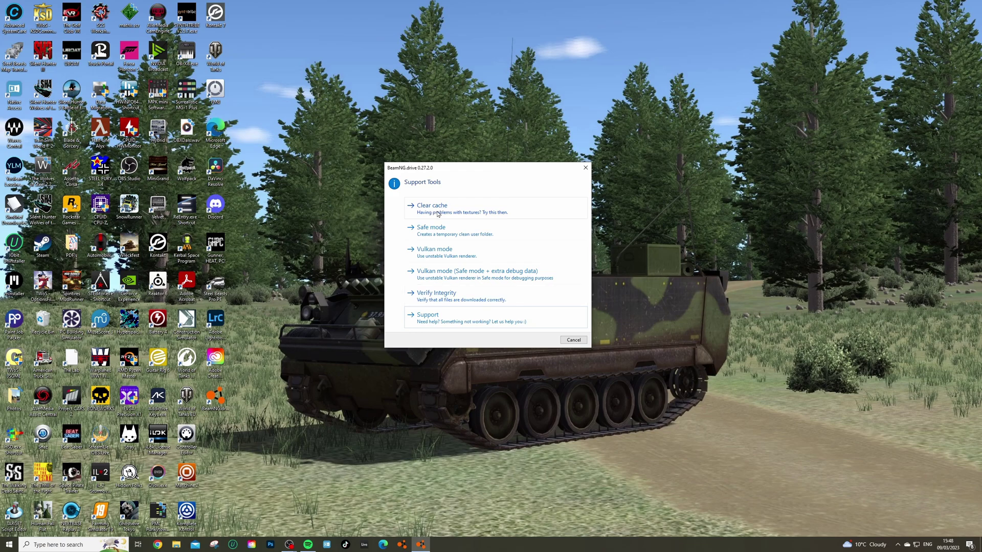